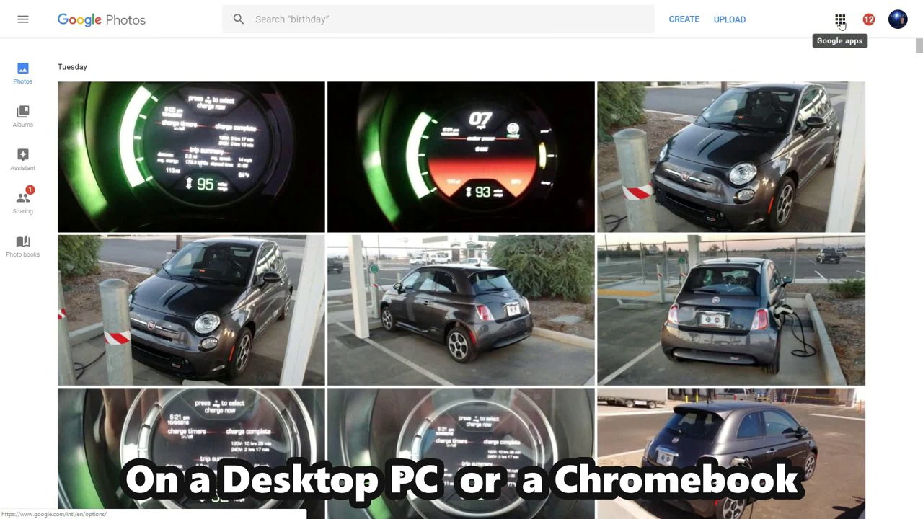
# Step: Look over the Google apps list and main menu, then return to the full photo library
pyautogui.click(839, 21)
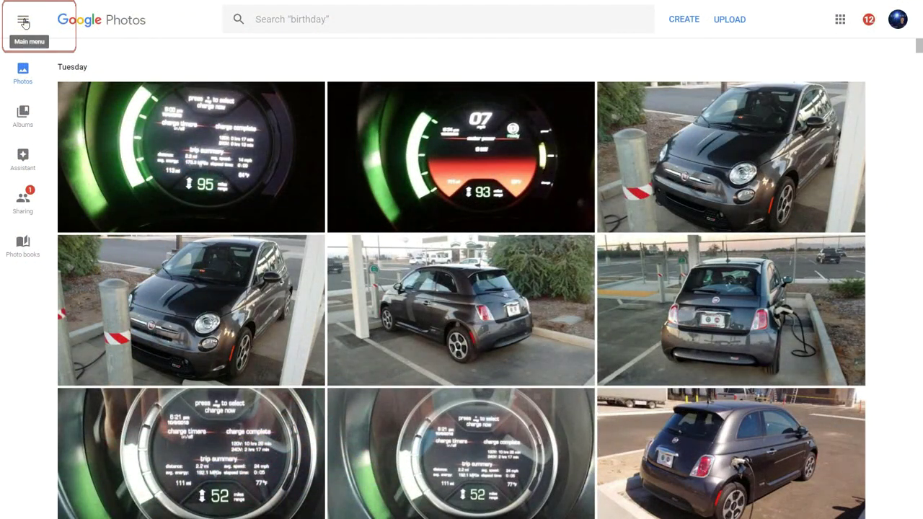
pyautogui.click(24, 22)
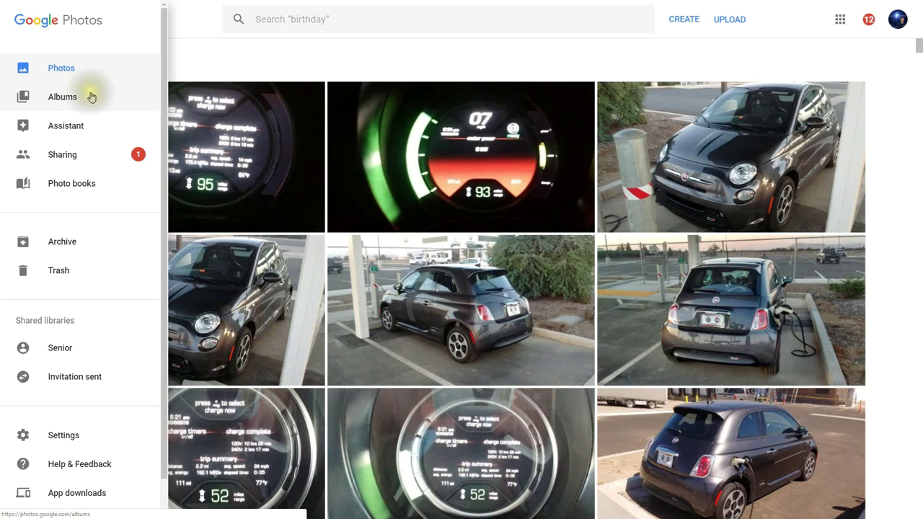
pyautogui.click(515, 64)
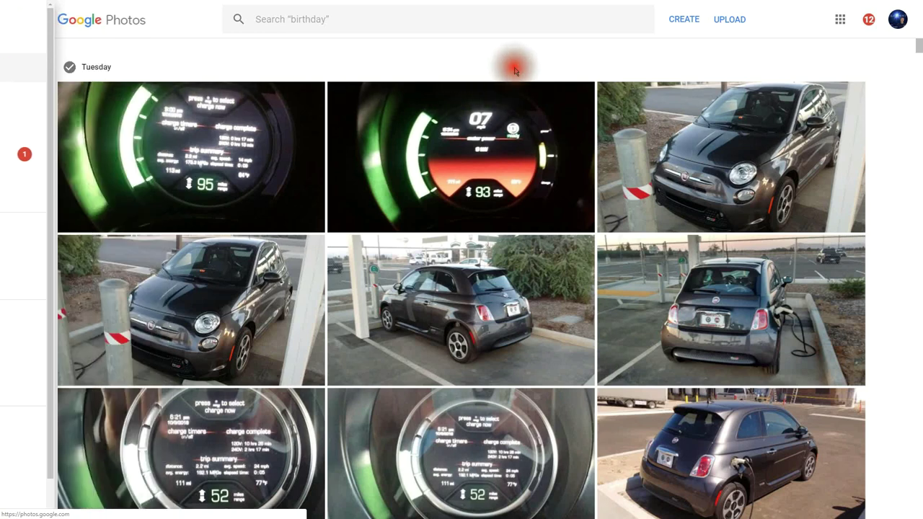
# Step: Select four car photos: top-right, middle-right, centre and left-middle
pyautogui.click(604, 94)
pyautogui.click(607, 247)
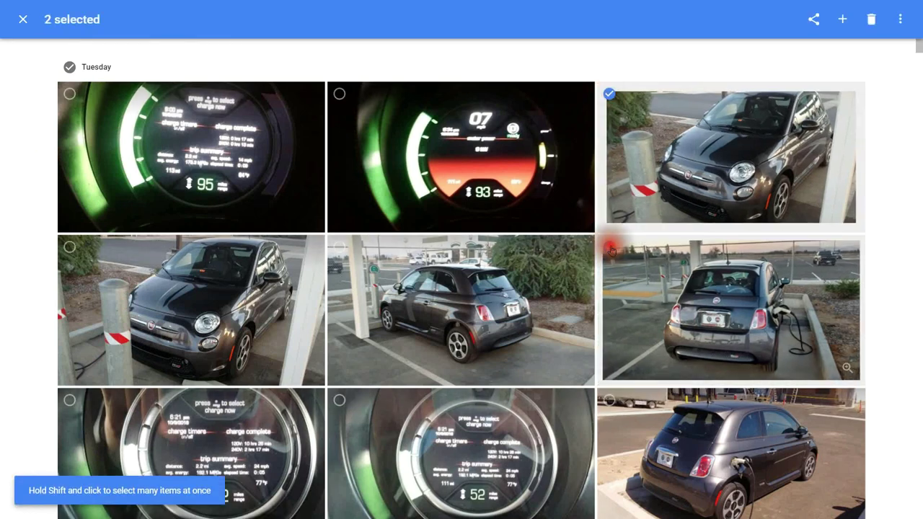
pyautogui.click(341, 249)
pyautogui.click(70, 247)
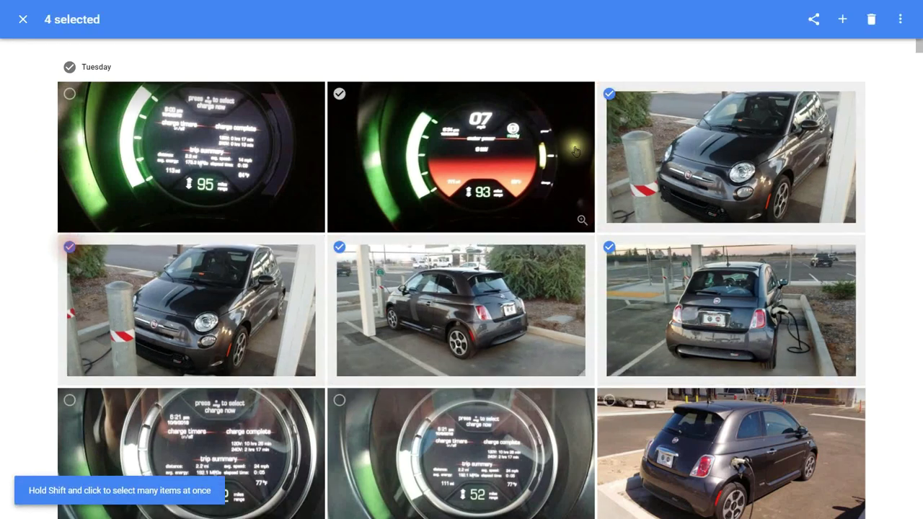
# Step: Preview the add-to options, clear the four-photo selection, and go to Assistant
pyautogui.click(846, 23)
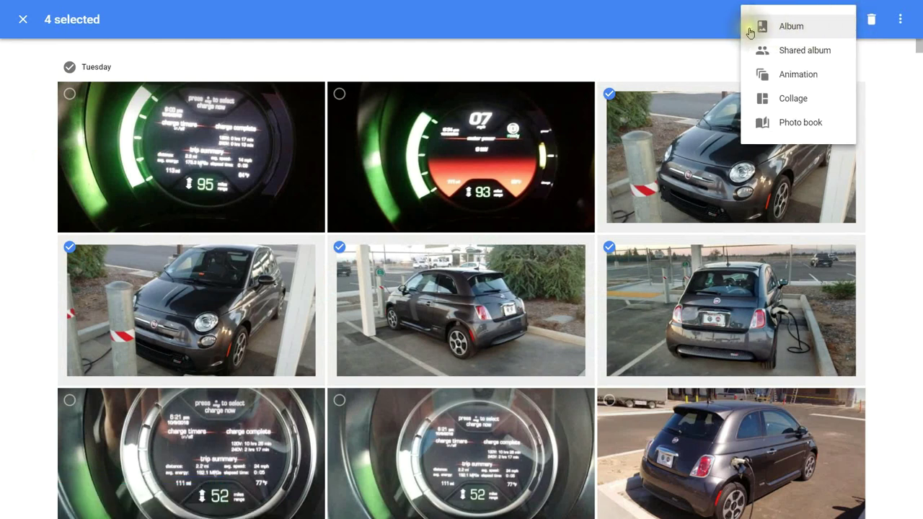
pyautogui.click(23, 22)
pyautogui.click(24, 22)
pyautogui.click(24, 21)
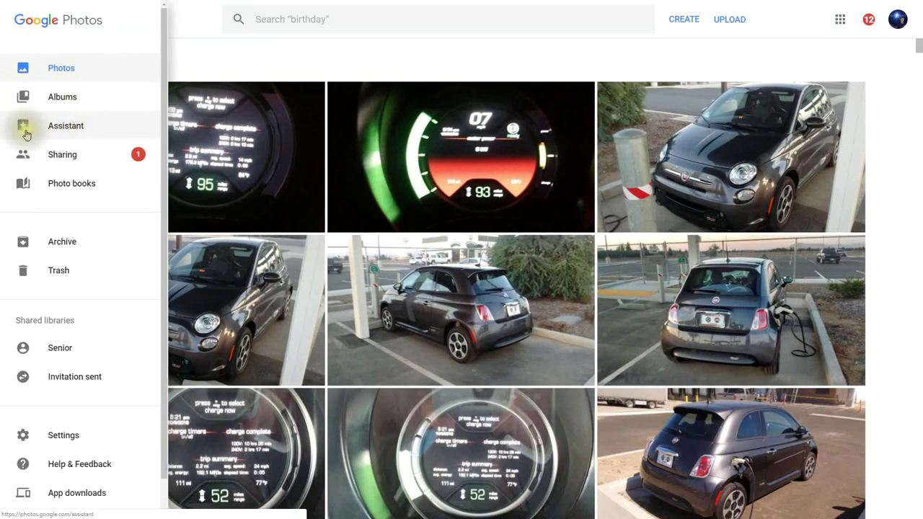
pyautogui.click(56, 128)
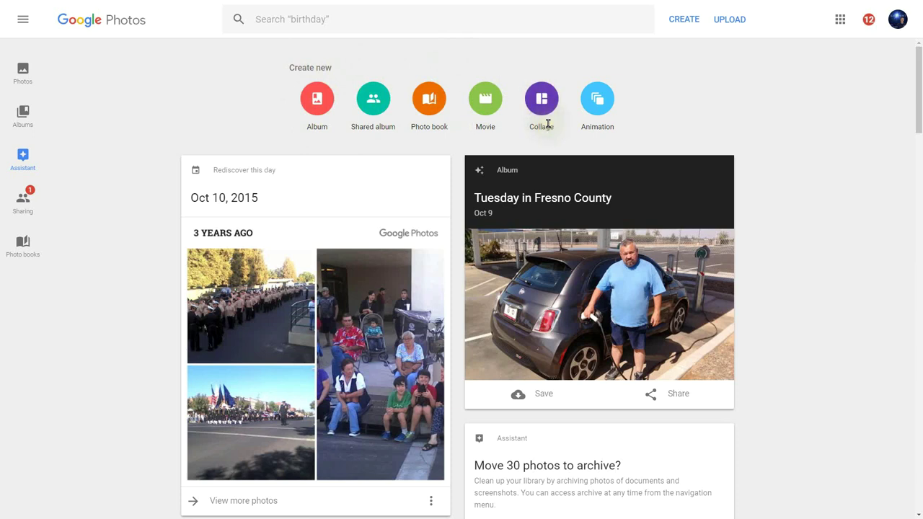
pyautogui.click(23, 19)
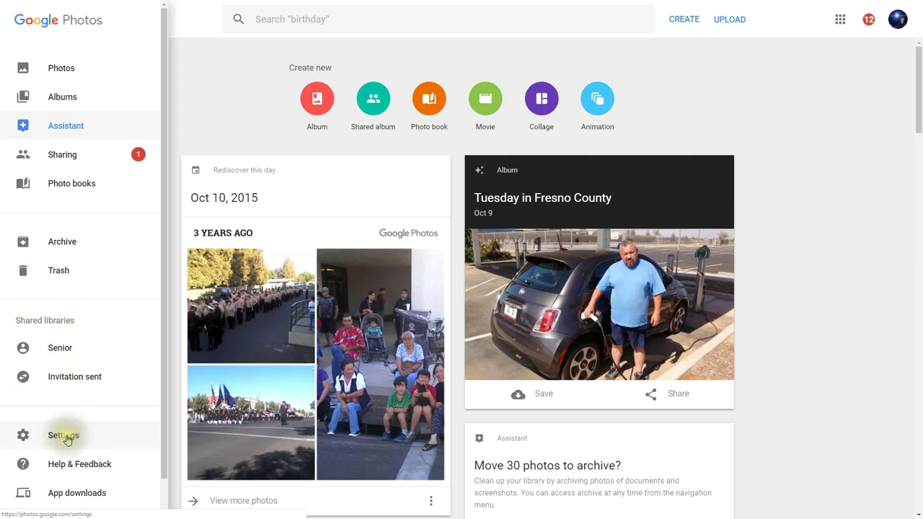
pyautogui.moveTo(164, 440); pyautogui.dragTo(164, 472)
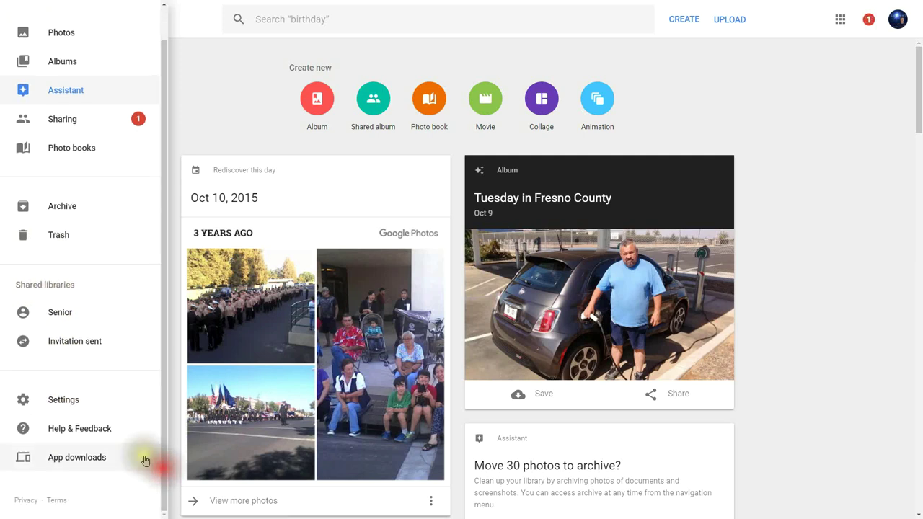
pyautogui.click(79, 457)
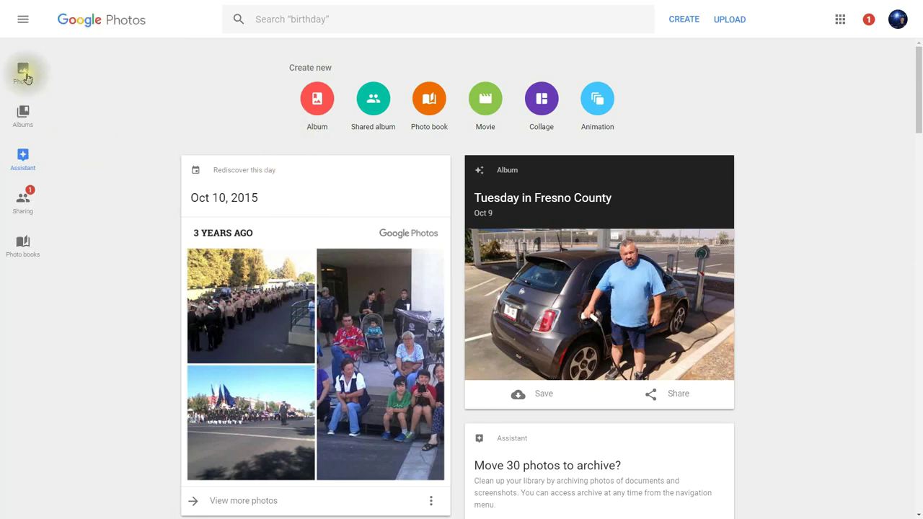
# Step: Select the Tuesday, Oct 4, Oct 3, Oct 2, Sep 29 and Sep 27 photo groups
pyautogui.click(24, 73)
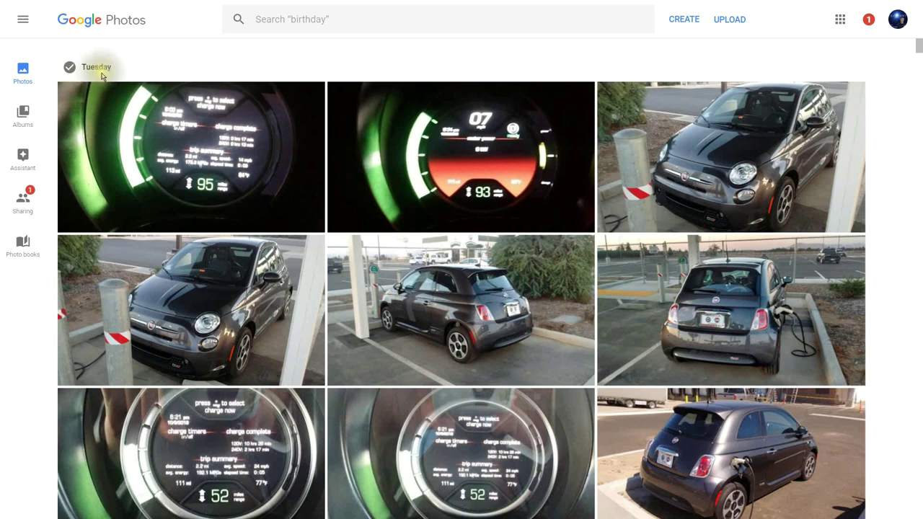
pyautogui.click(69, 67)
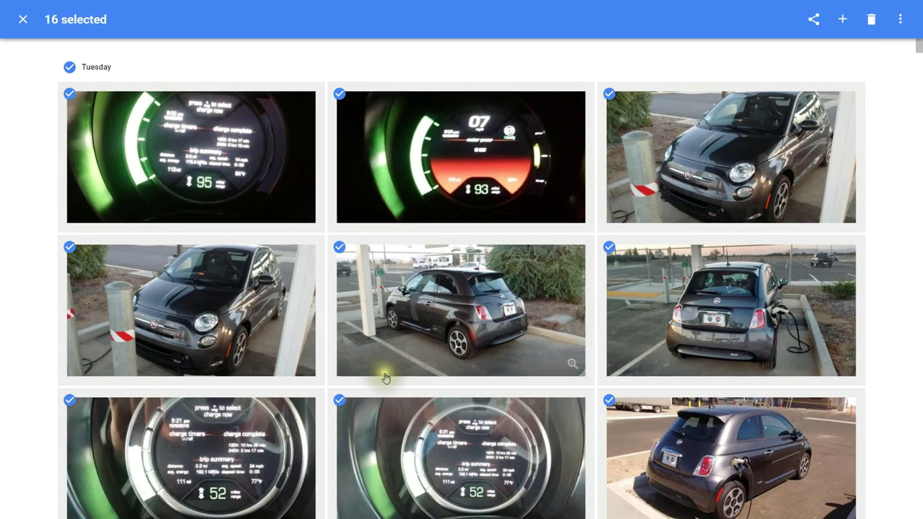
pyautogui.scroll(-2, 582, 411)
pyautogui.scroll(-3, 582, 411)
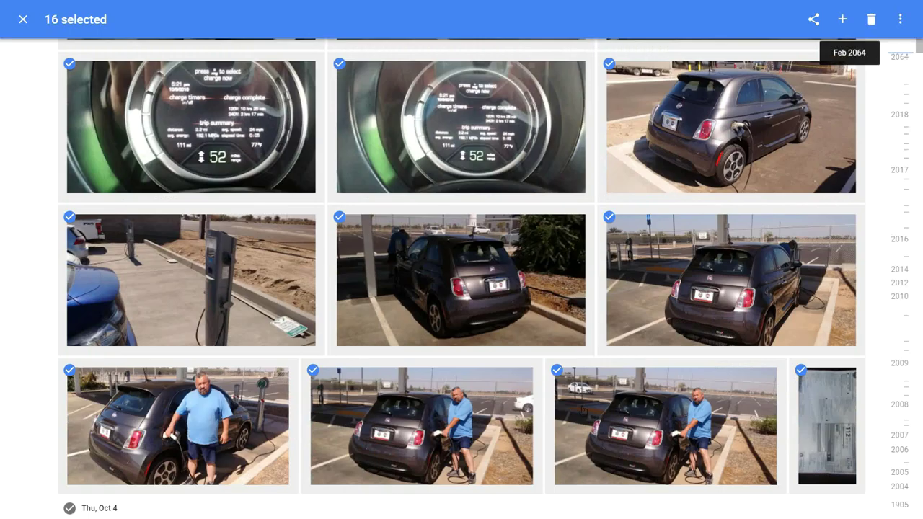
pyautogui.scroll(-5, 587, 365)
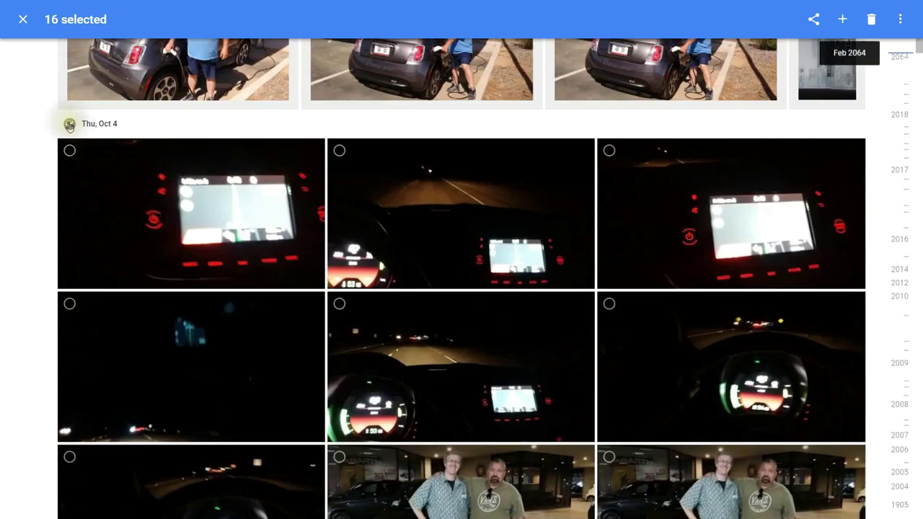
pyautogui.click(69, 126)
pyautogui.scroll(-1, 497, 245)
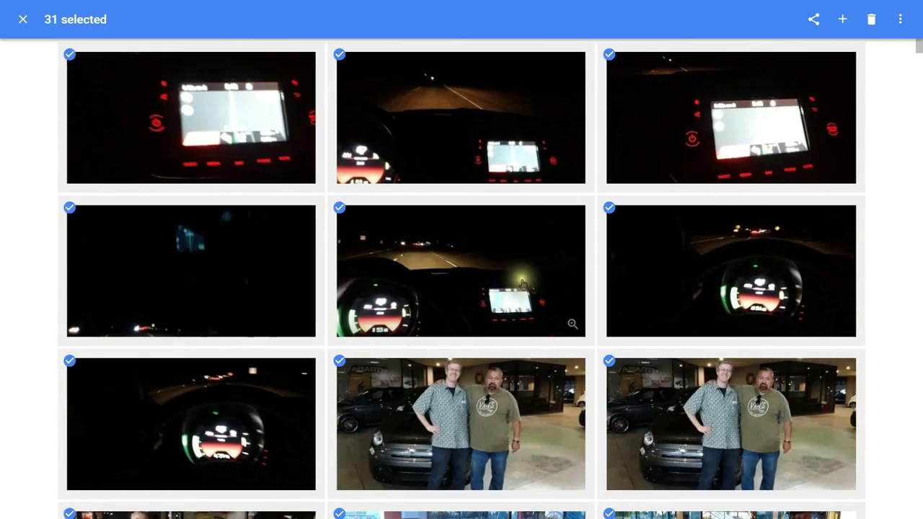
pyautogui.scroll(-10, 548, 299)
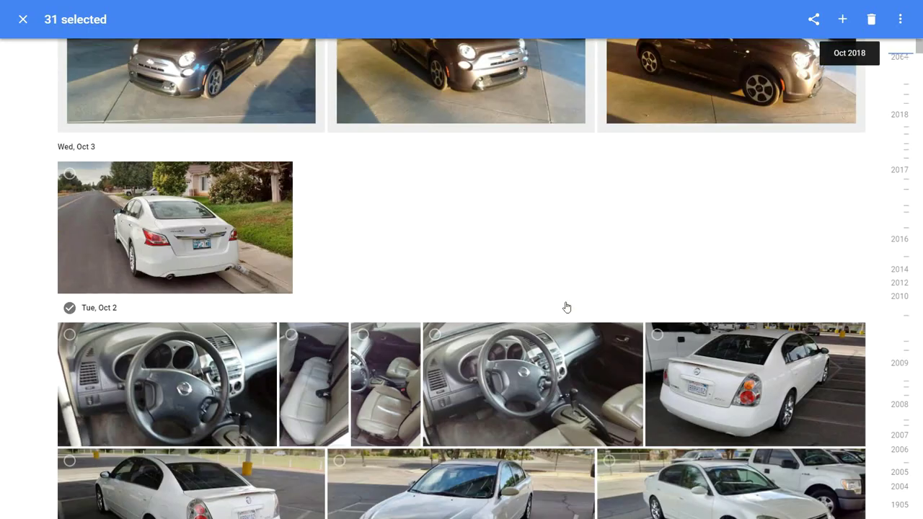
pyautogui.click(69, 173)
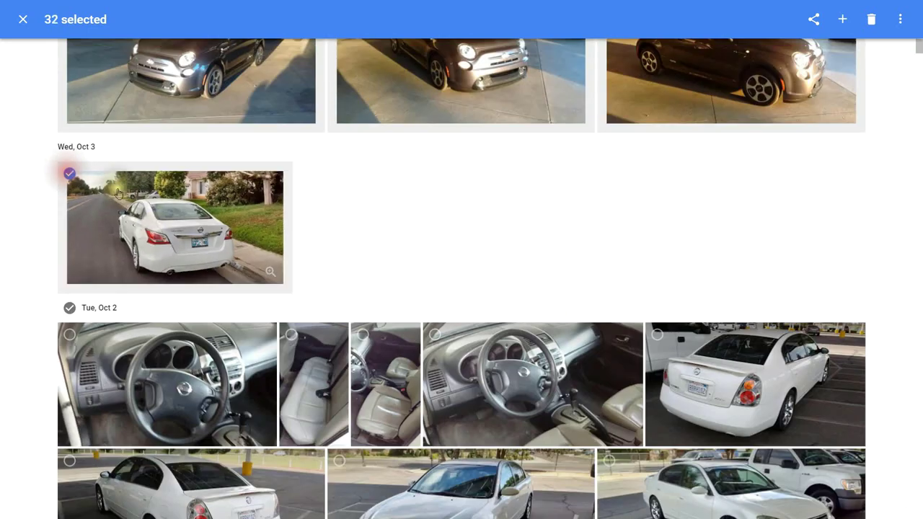
pyautogui.click(69, 308)
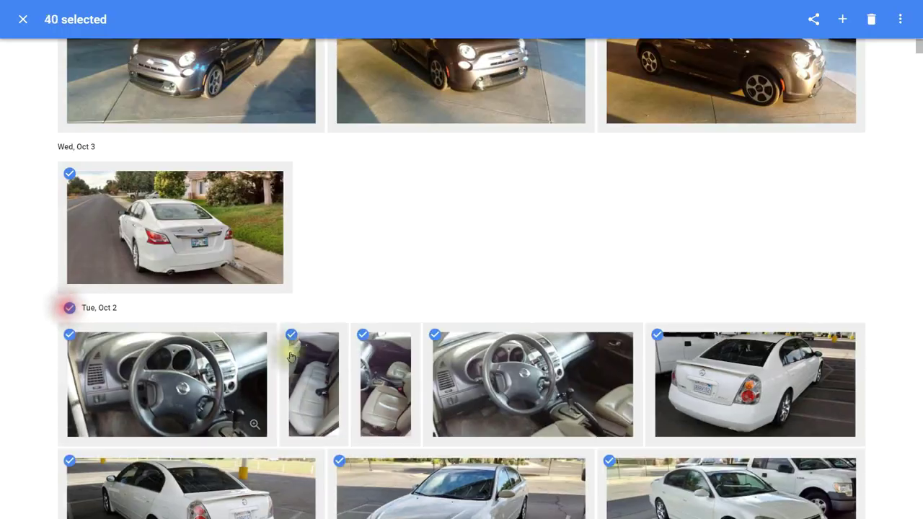
pyautogui.scroll(-5, 182, 308)
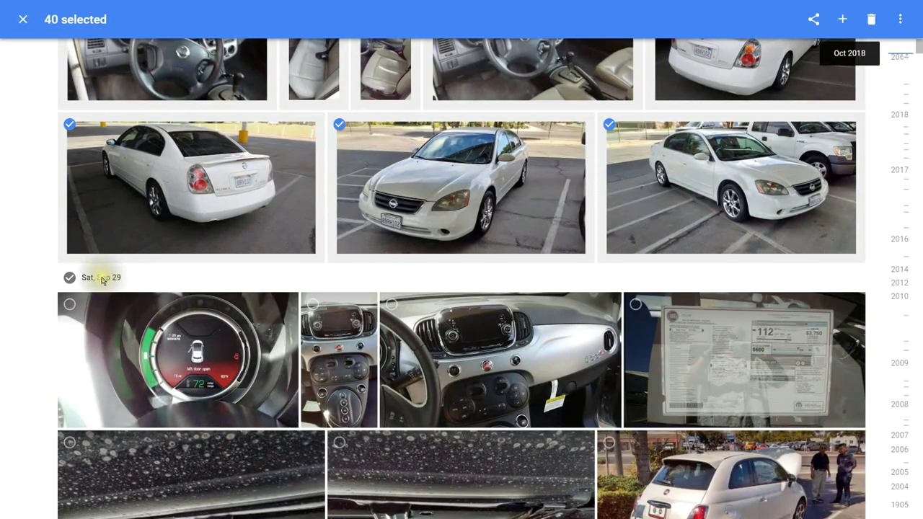
pyautogui.click(70, 277)
pyautogui.scroll(-2, 382, 324)
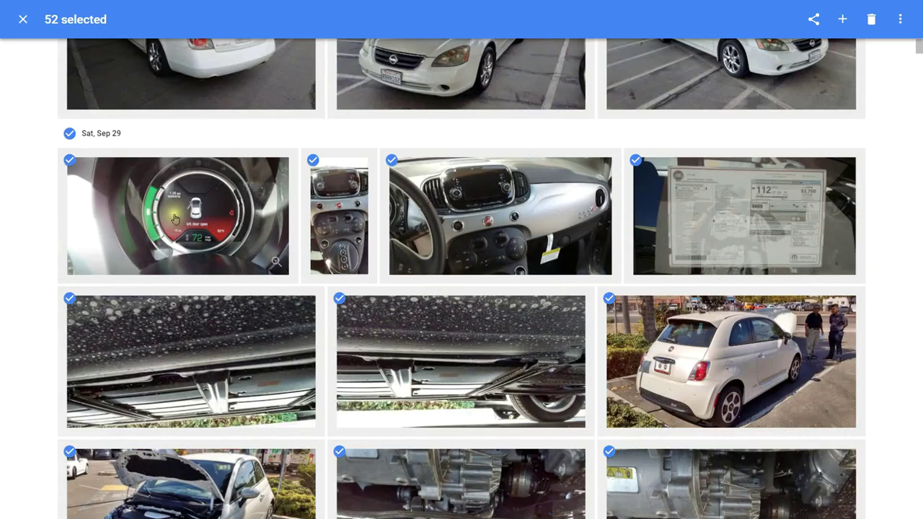
pyautogui.scroll(-5, 598, 324)
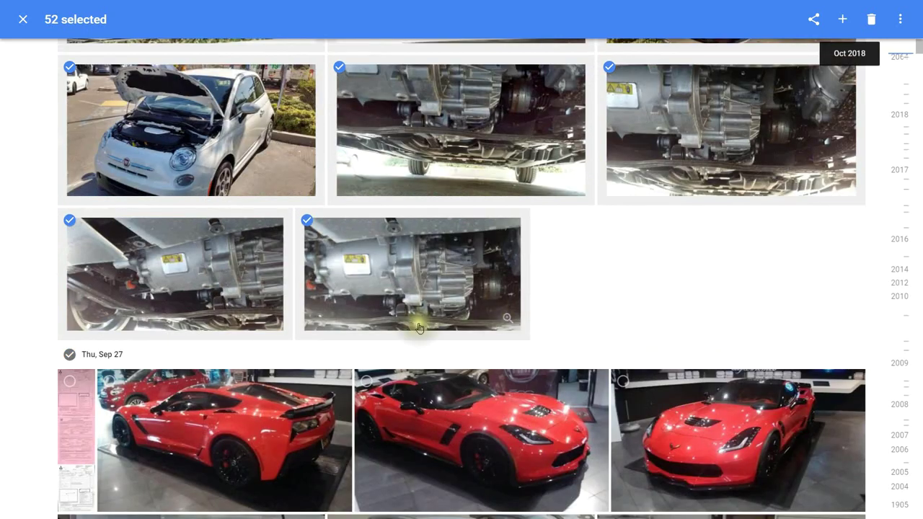
pyautogui.click(69, 355)
# Step: Add the Tue Sep 25, Mon Sep 24 and Thu Sep 20 groups to the selection
pyautogui.scroll(-3, 426, 400)
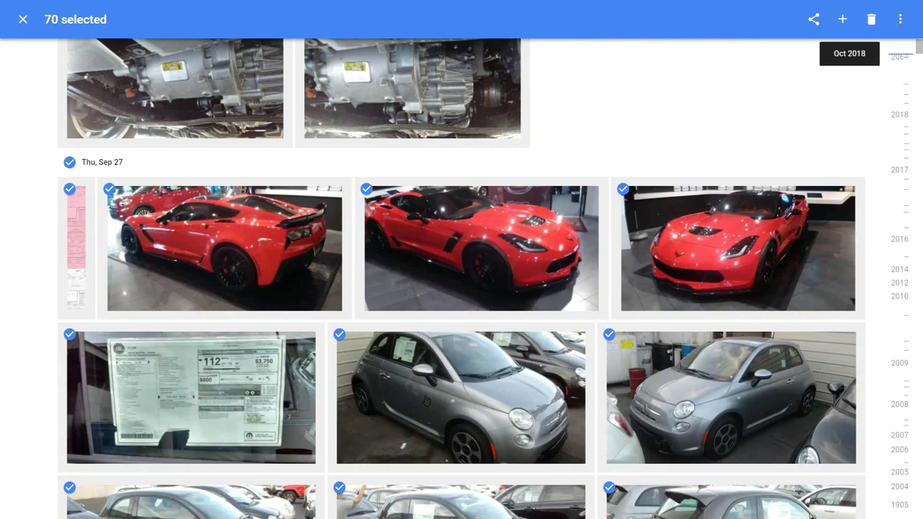
pyautogui.scroll(-6, 425, 400)
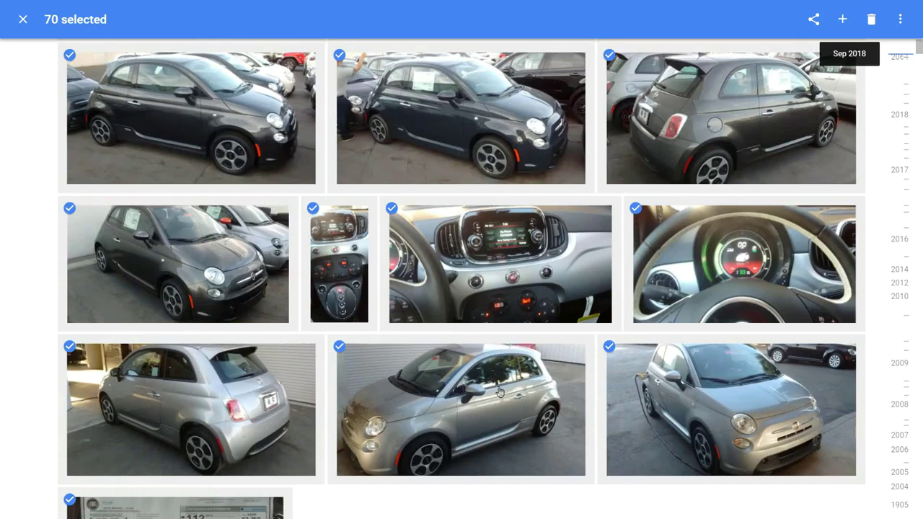
pyautogui.scroll(-5, 499, 391)
pyautogui.click(69, 249)
pyautogui.scroll(-5, 493, 330)
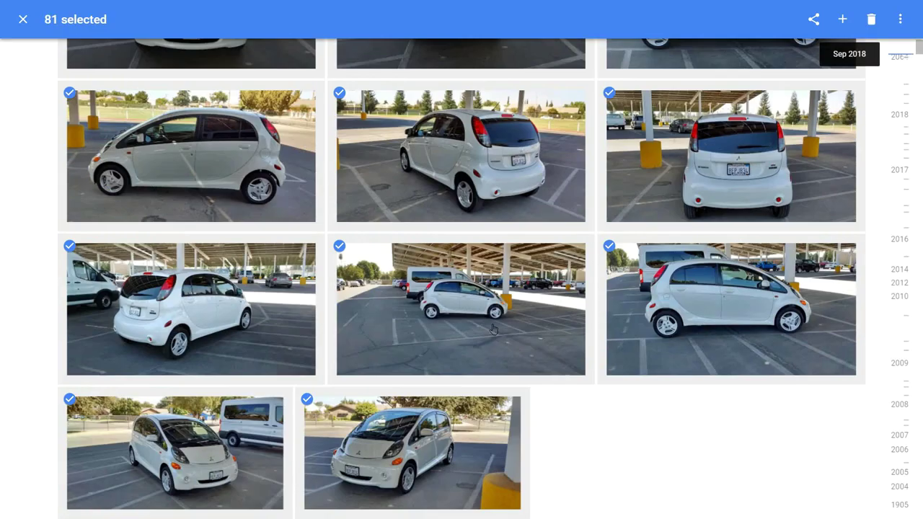
pyautogui.scroll(-3, 493, 329)
pyautogui.scroll(-3, 493, 329)
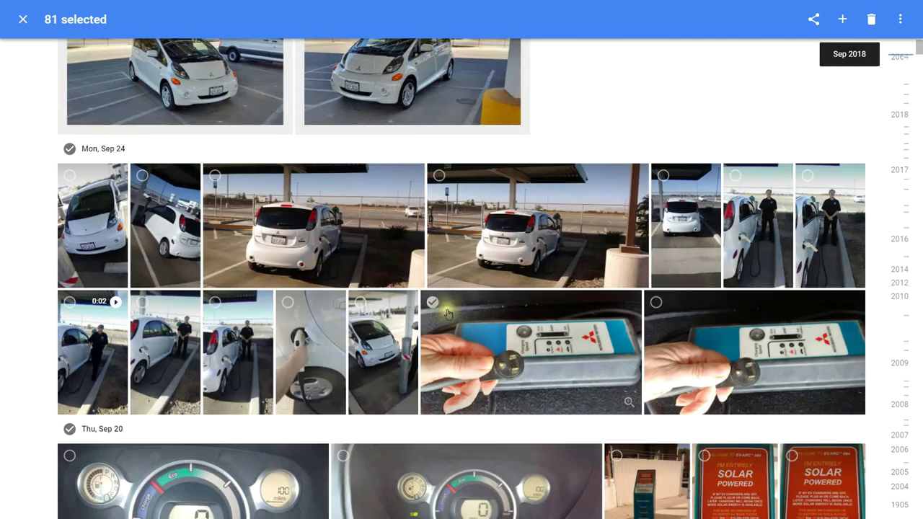
pyautogui.click(68, 150)
pyautogui.scroll(-4, 460, 276)
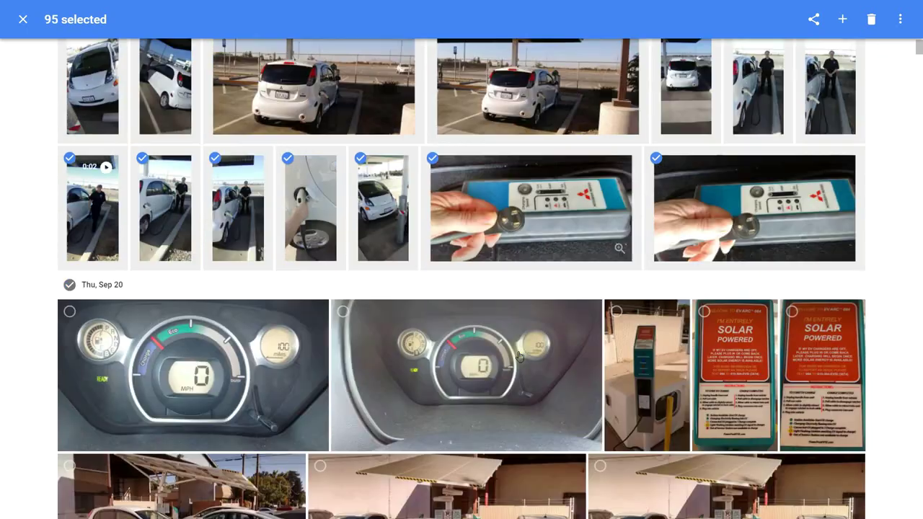
pyautogui.click(66, 147)
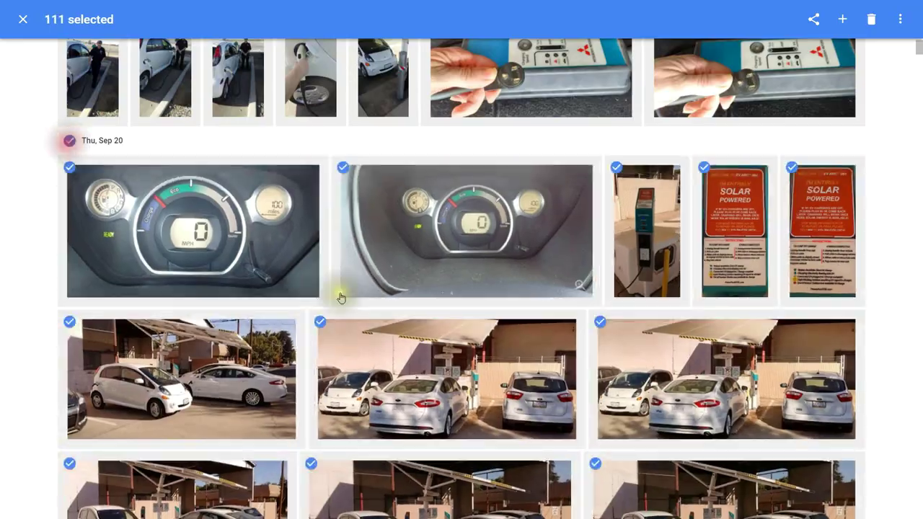
pyautogui.scroll(-6, 374, 309)
pyautogui.scroll(-3, 373, 308)
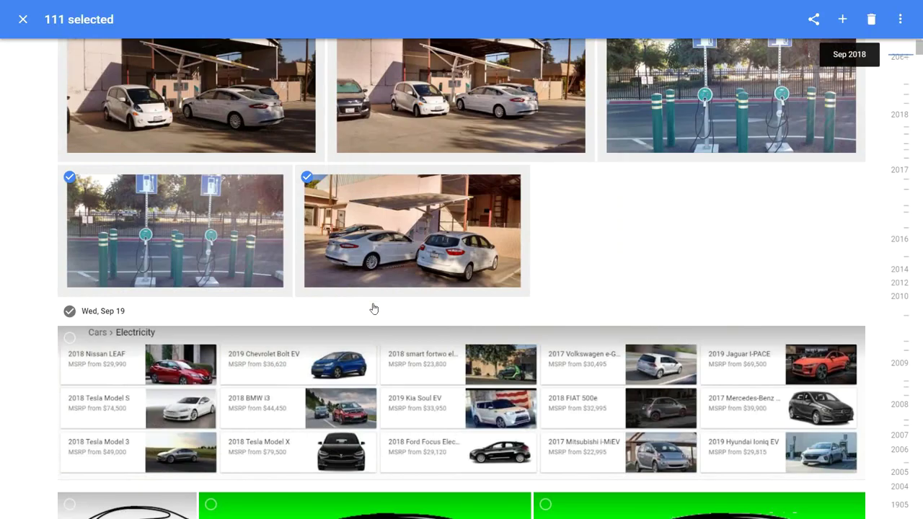
# Step: Leave the Wed, Sep 19 screenshots out of the selection and return to the top
pyautogui.click(69, 217)
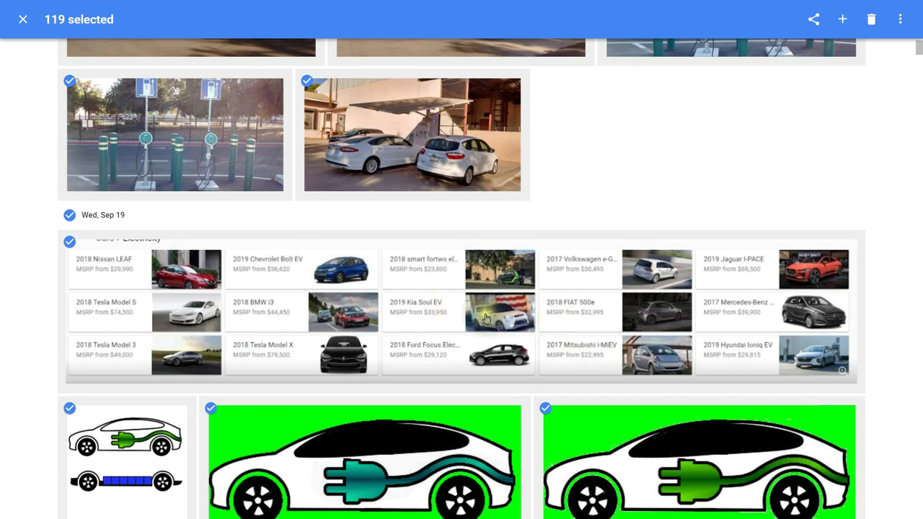
pyautogui.click(544, 410)
pyautogui.click(209, 411)
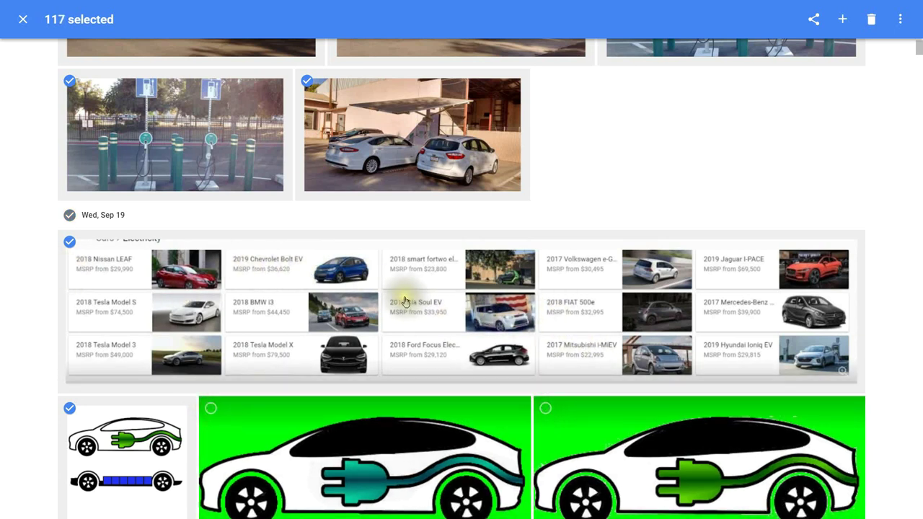
pyautogui.click(69, 217)
pyautogui.click(69, 216)
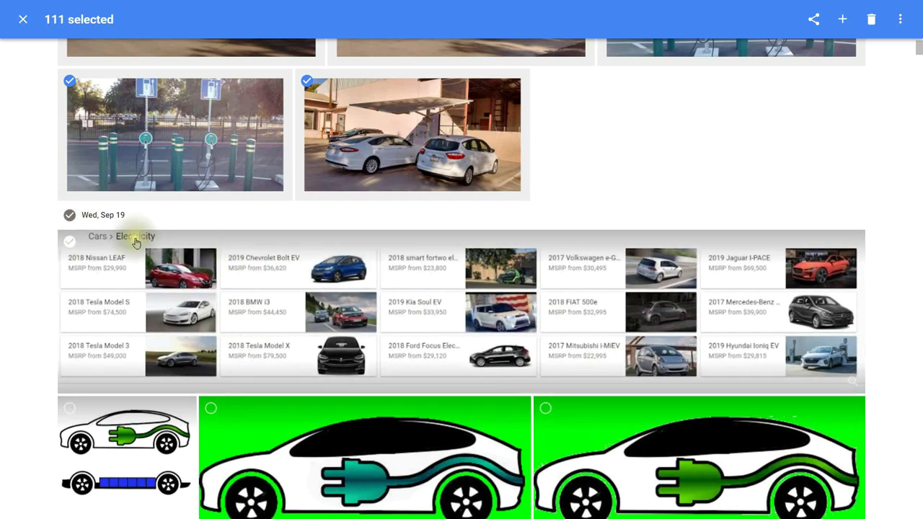
pyautogui.scroll(15, 576, 336)
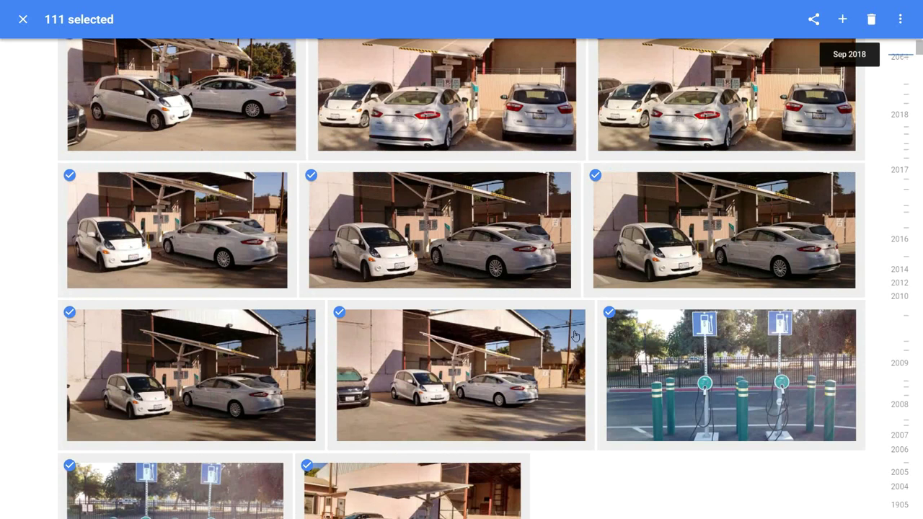
pyautogui.scroll(10, 522, 353)
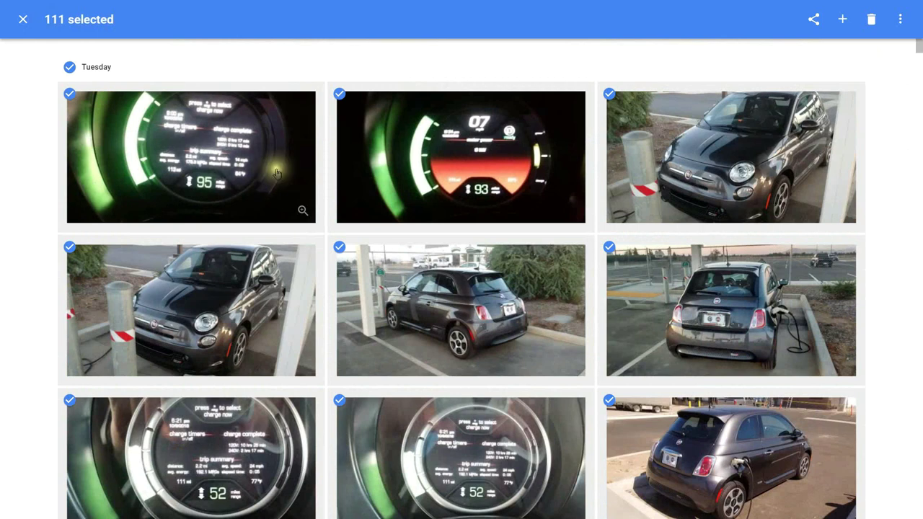
# Step: Create a new shared album 'Electric Cars' from the selected photos and start sharing it
pyautogui.click(843, 25)
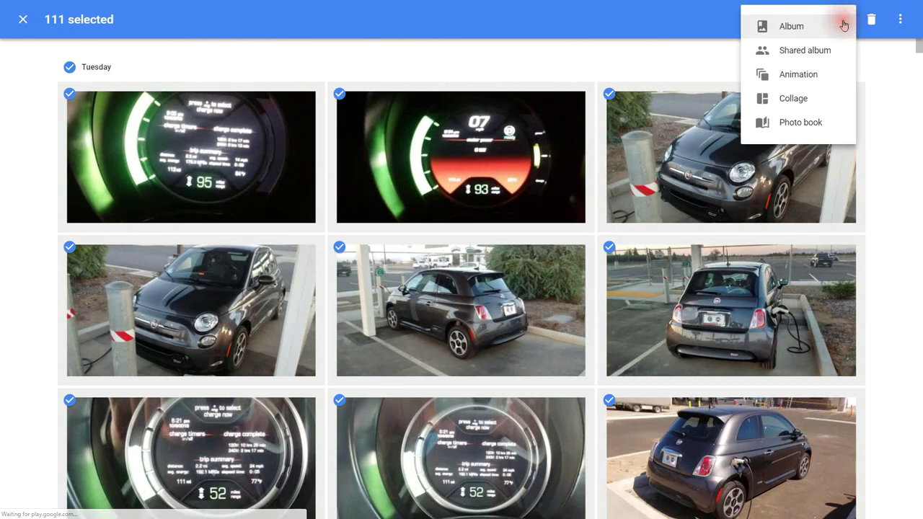
pyautogui.click(782, 52)
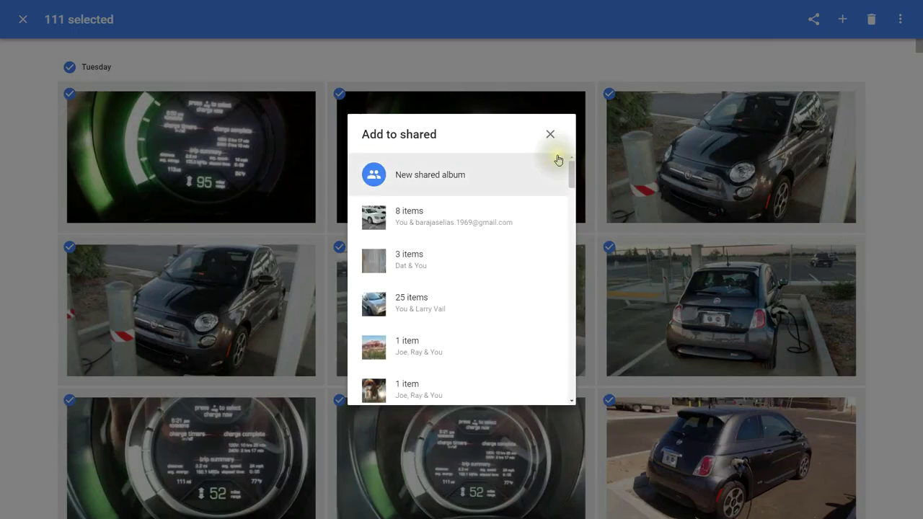
pyautogui.click(424, 178)
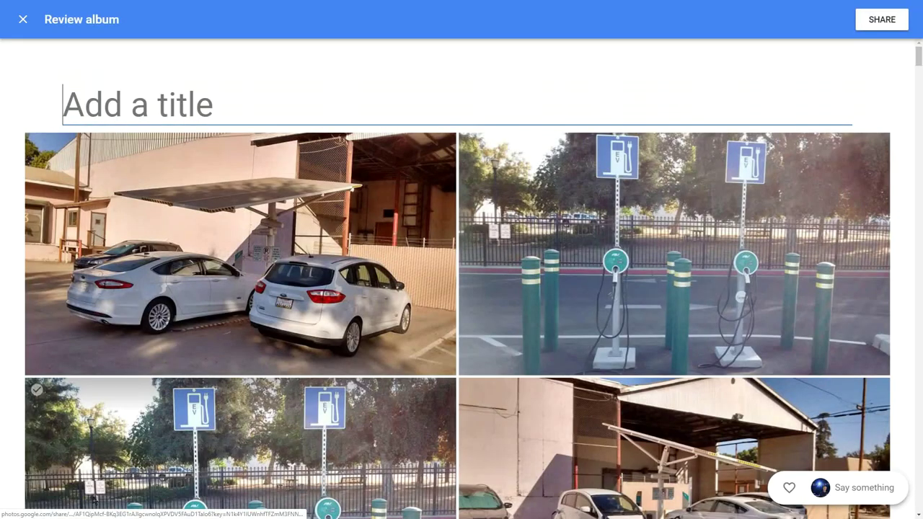
pyautogui.write('Electric Cars')
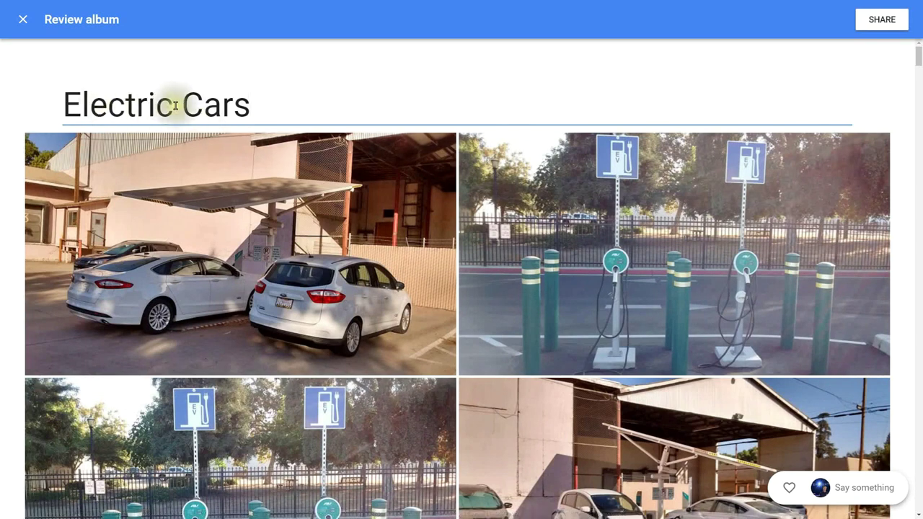
pyautogui.click(883, 20)
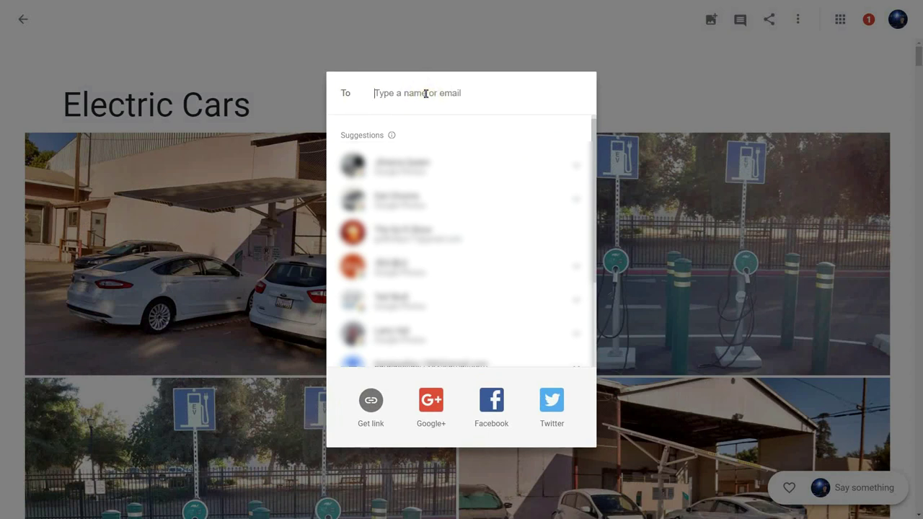
# Step: Add a recipient found by part of their e-mail address and send them the Electric Cars album
pyautogui.write('barnase')
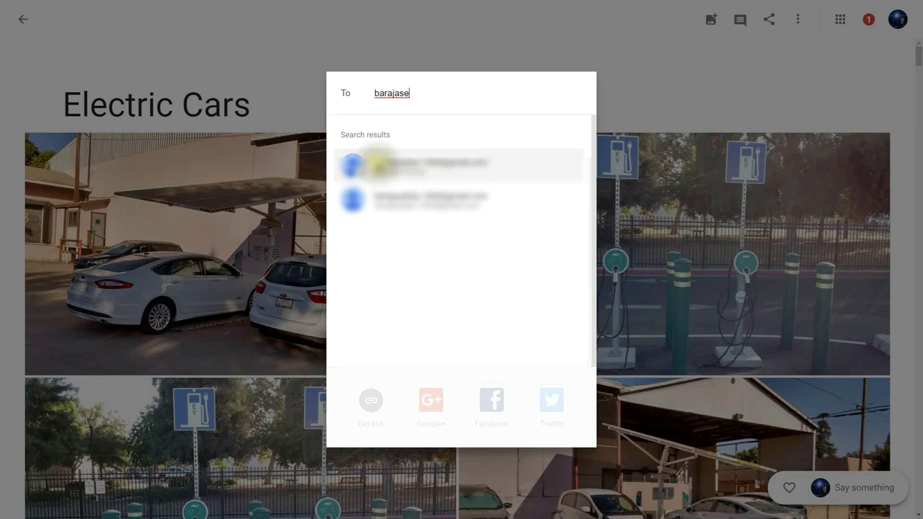
pyautogui.click(389, 164)
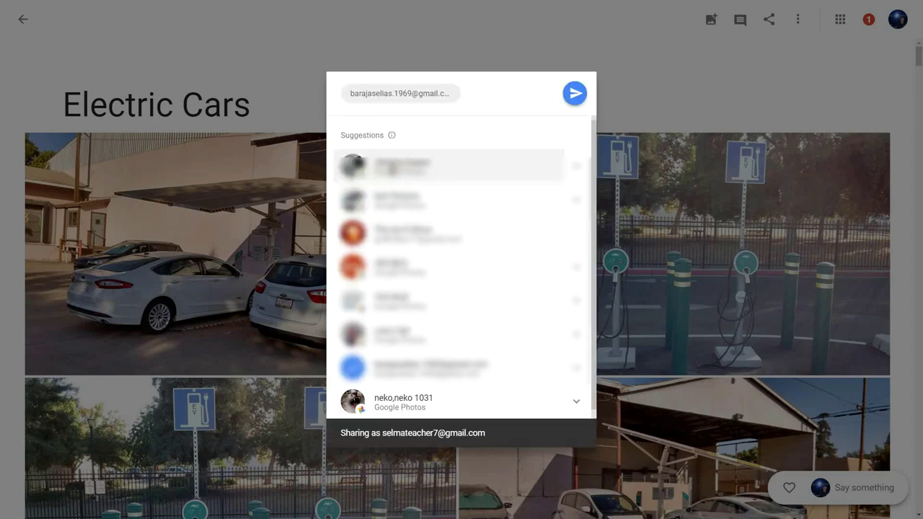
pyautogui.click(569, 92)
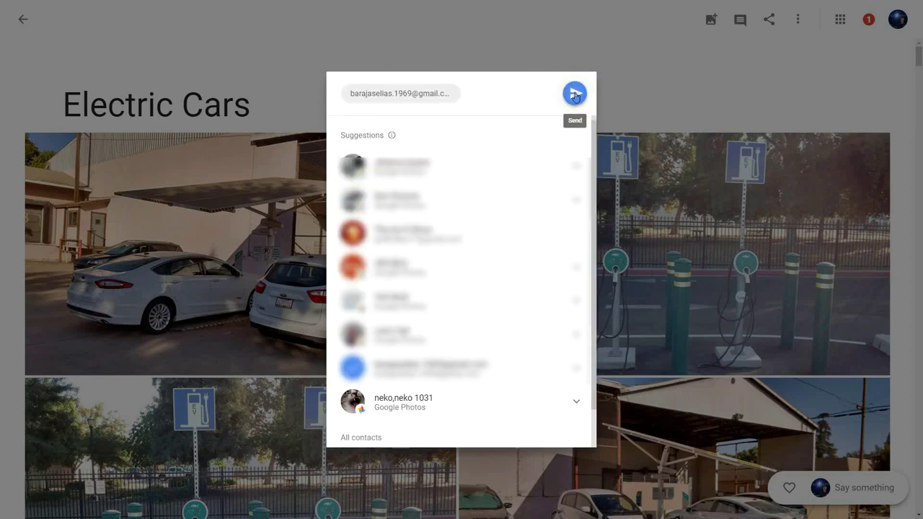
pyautogui.click(575, 95)
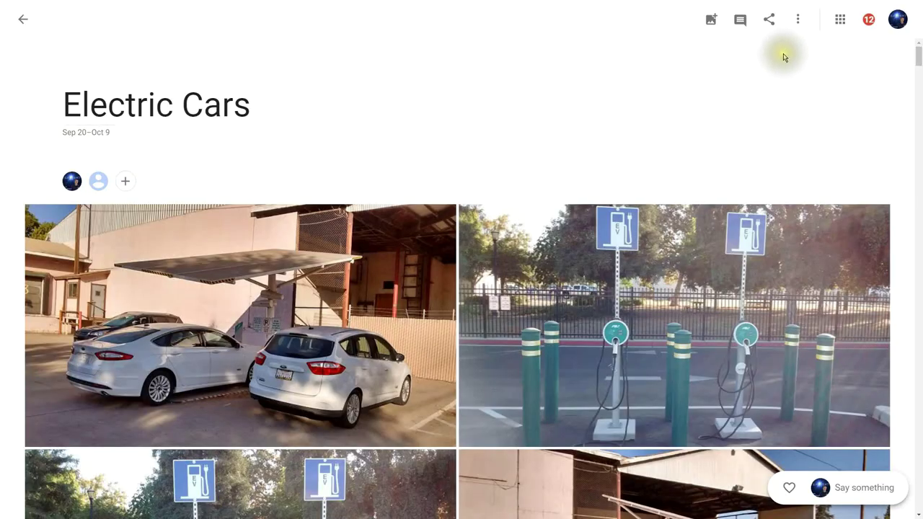
# Step: Check the Electric Cars album's sharing options, then go to the photo search page
pyautogui.click(798, 22)
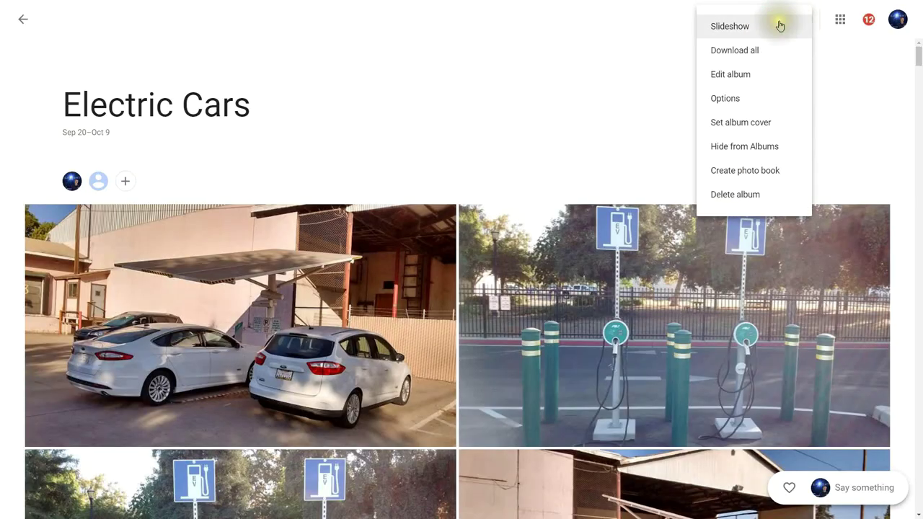
pyautogui.click(731, 101)
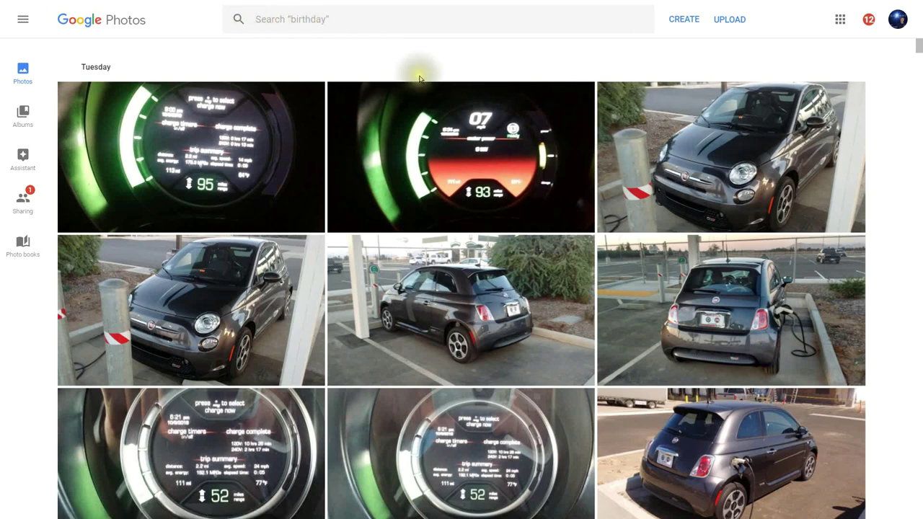
pyautogui.click(266, 19)
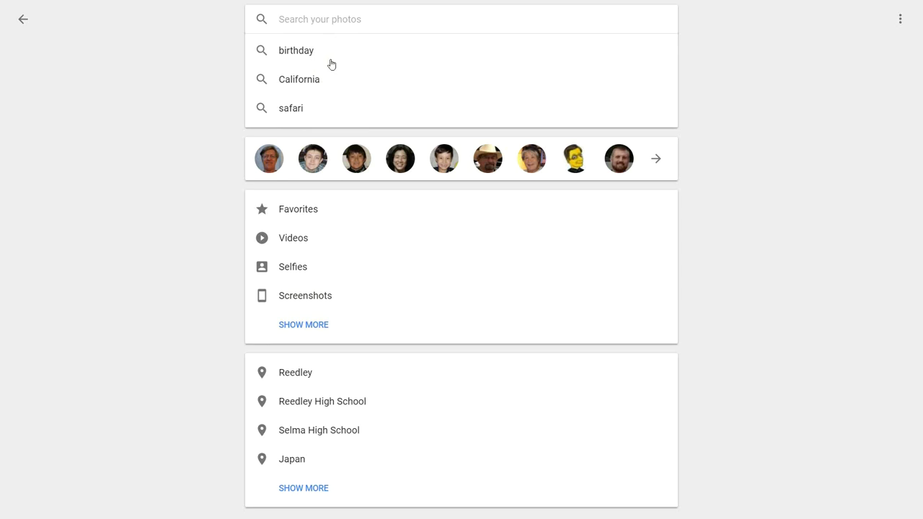
# Step: Search for 'dodge' and view the Jun 22, 2006 truck photo's info details
pyautogui.write('dodge')
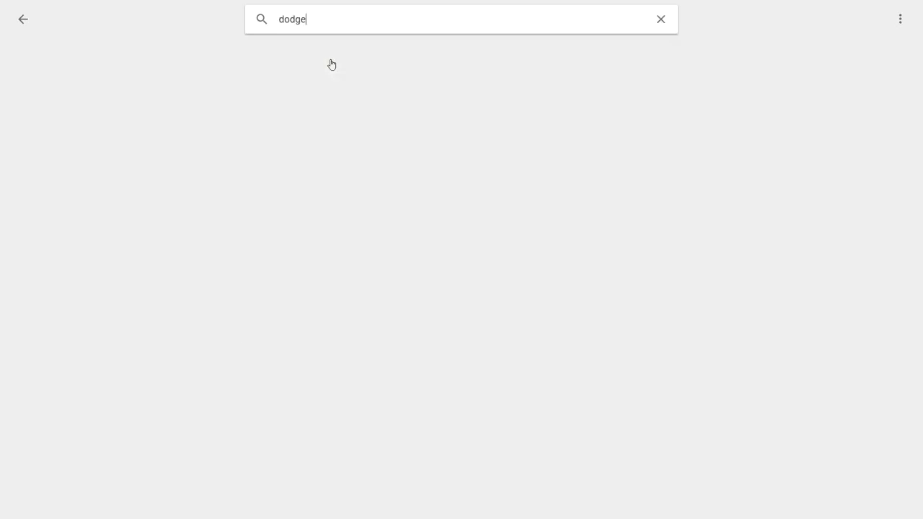
pyautogui.press('Return')
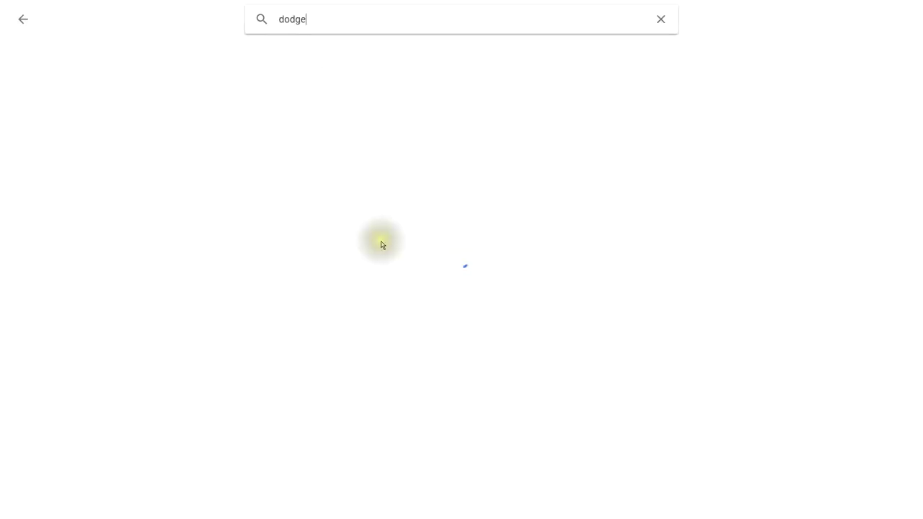
pyautogui.scroll(-5, 382, 244)
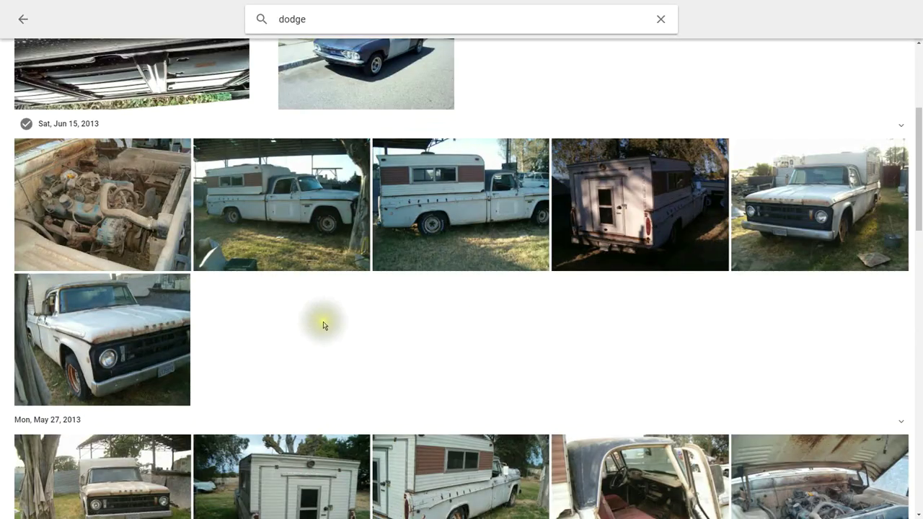
pyautogui.scroll(-1, 644, 387)
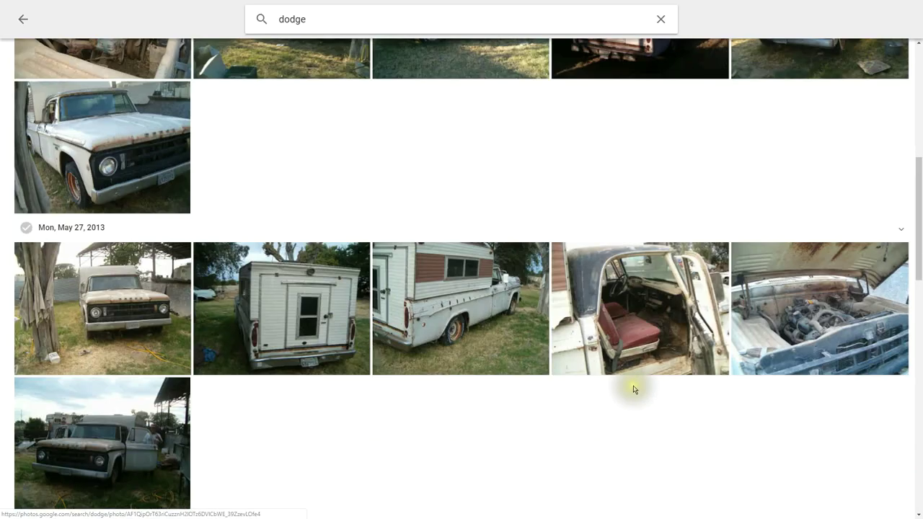
pyautogui.scroll(-10, 274, 379)
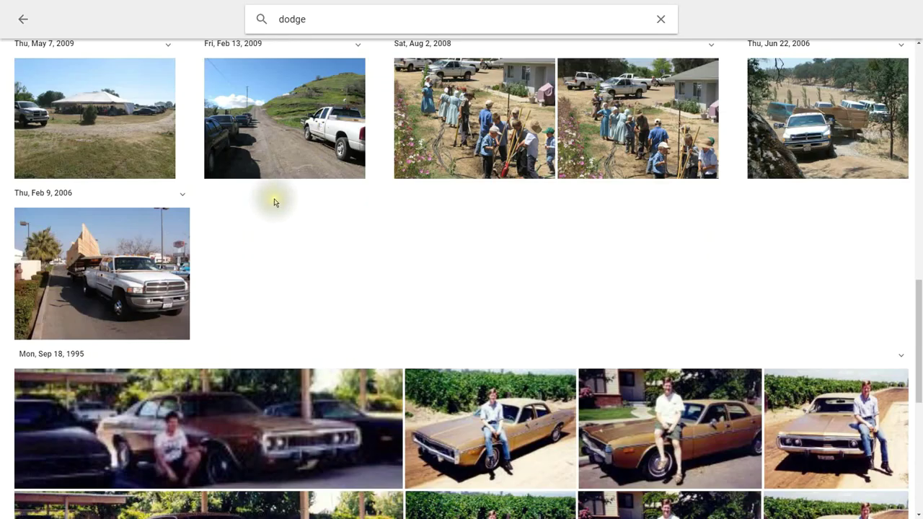
pyautogui.click(791, 123)
pyautogui.press('i')
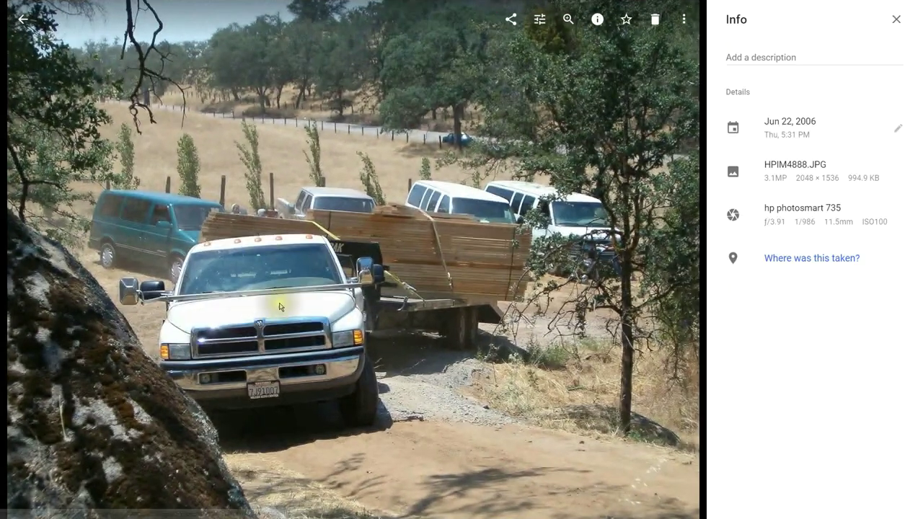
pyautogui.click(24, 22)
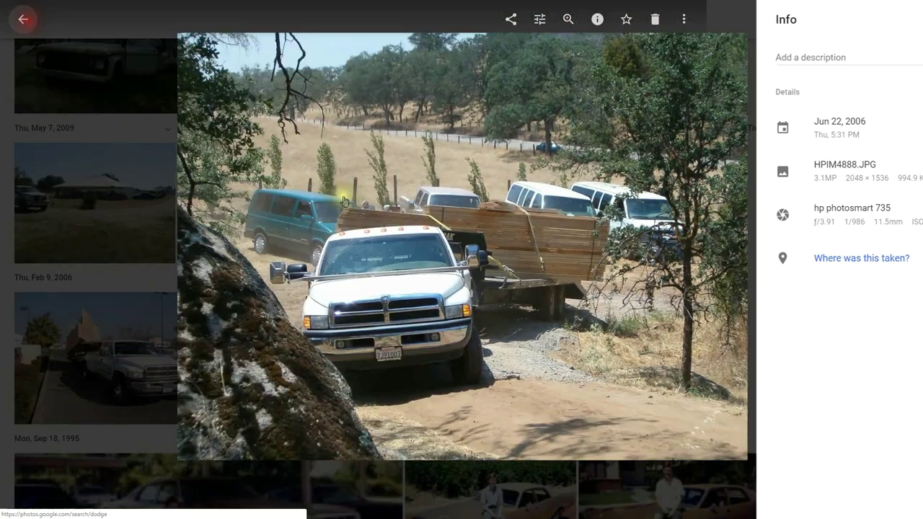
# Step: Look through the Sep 18, 1995 brown car and Aug 10, 1990 red Dodge results
pyautogui.scroll(-4, 416, 269)
pyautogui.click(389, 260)
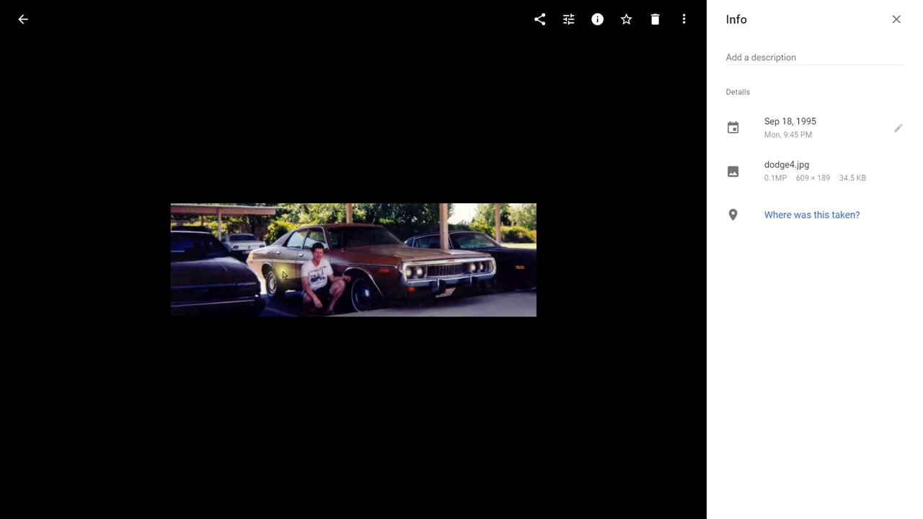
pyautogui.click(22, 20)
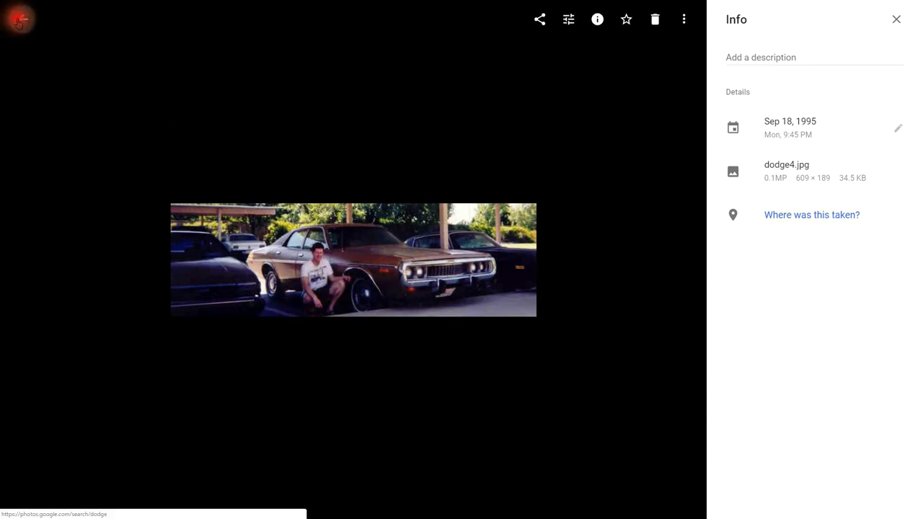
pyautogui.click(517, 321)
pyautogui.click(20, 19)
pyautogui.scroll(-3, 508, 385)
pyautogui.click(312, 433)
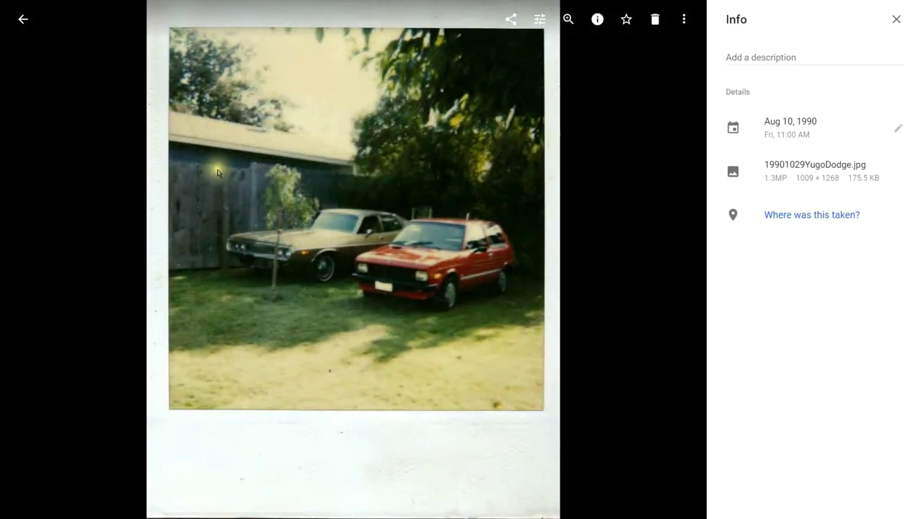
pyautogui.click(22, 20)
pyautogui.moveTo(320, 19); pyautogui.dragTo(157, 28)
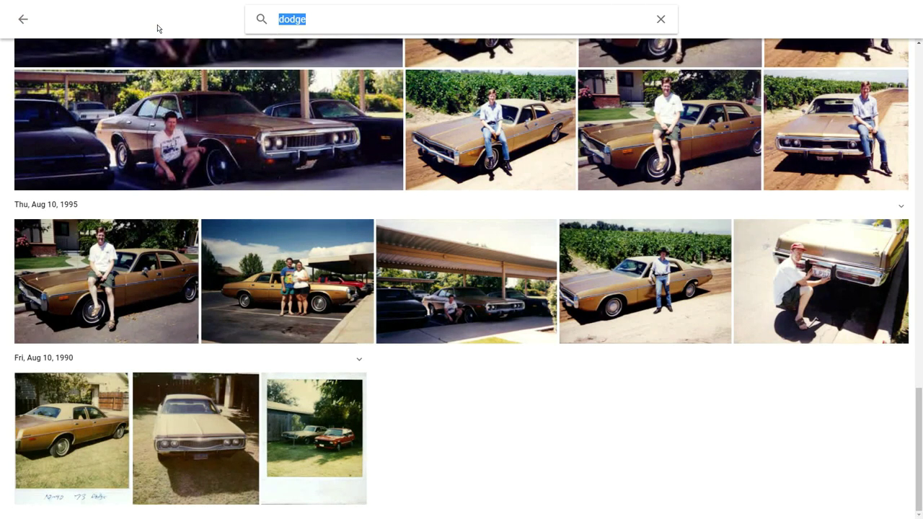
# Step: Search for 'mitsubishi' and view the Sep 20 dashboard photo with its details
pyautogui.write('mitsubishi')
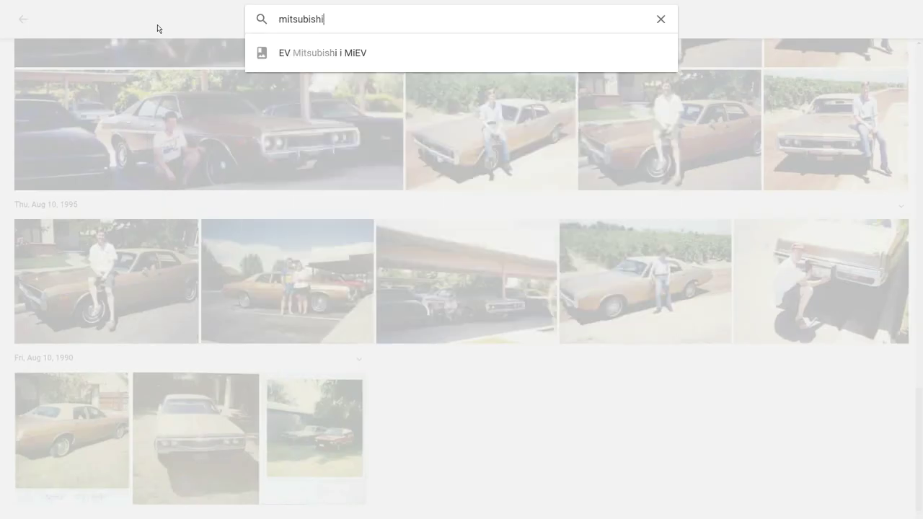
pyautogui.press('Return')
pyautogui.scroll(-6, 502, 271)
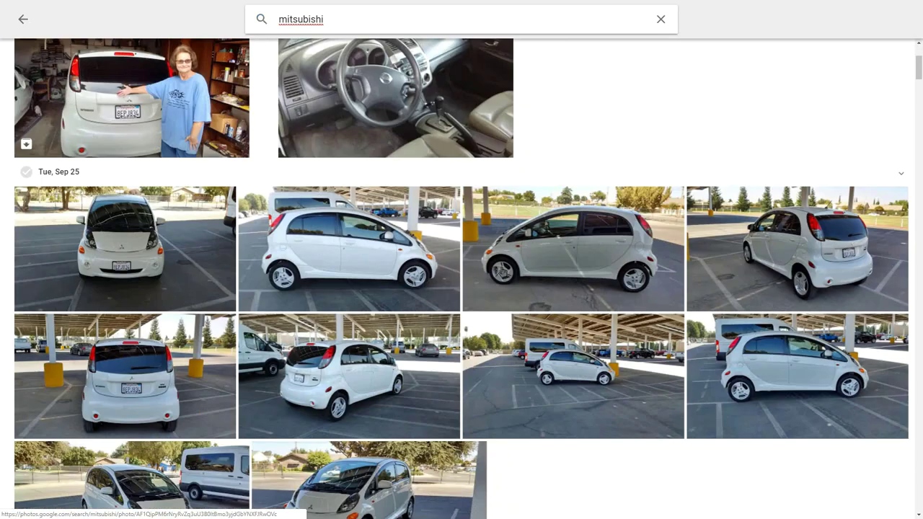
pyautogui.scroll(-4, 536, 302)
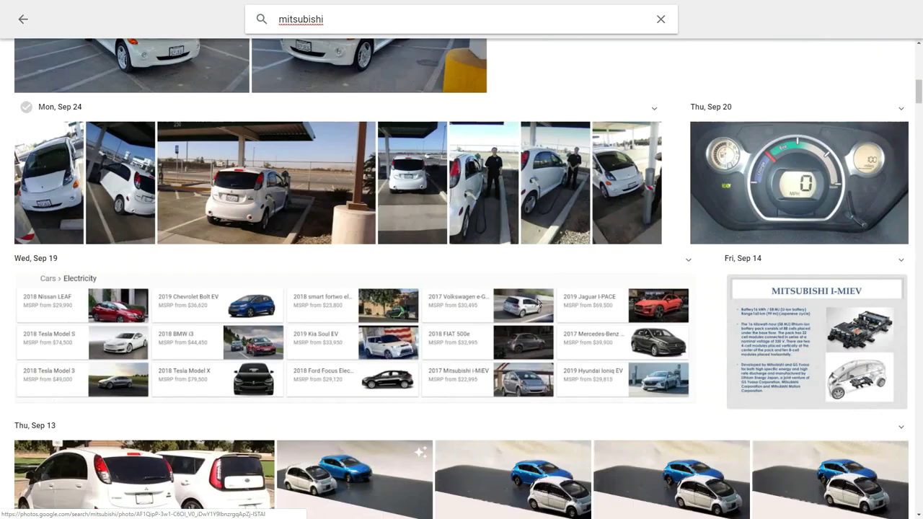
pyautogui.click(742, 152)
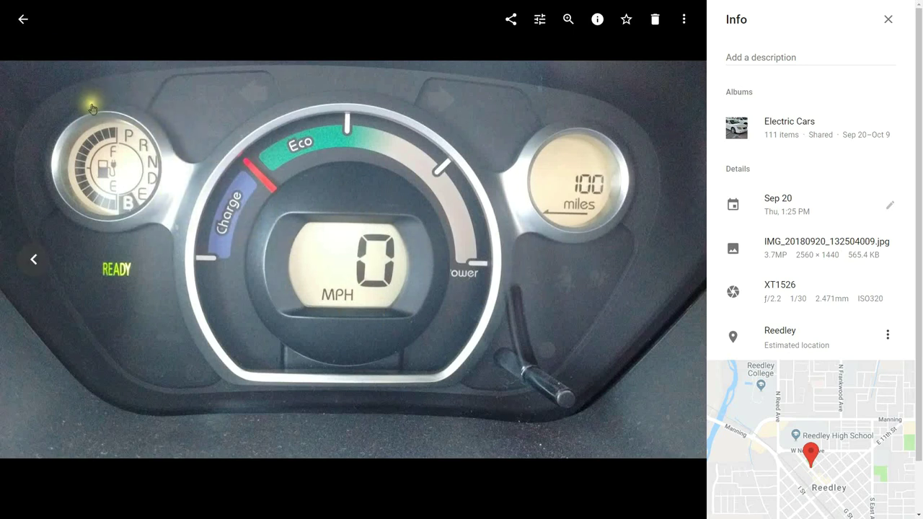
pyautogui.click(22, 24)
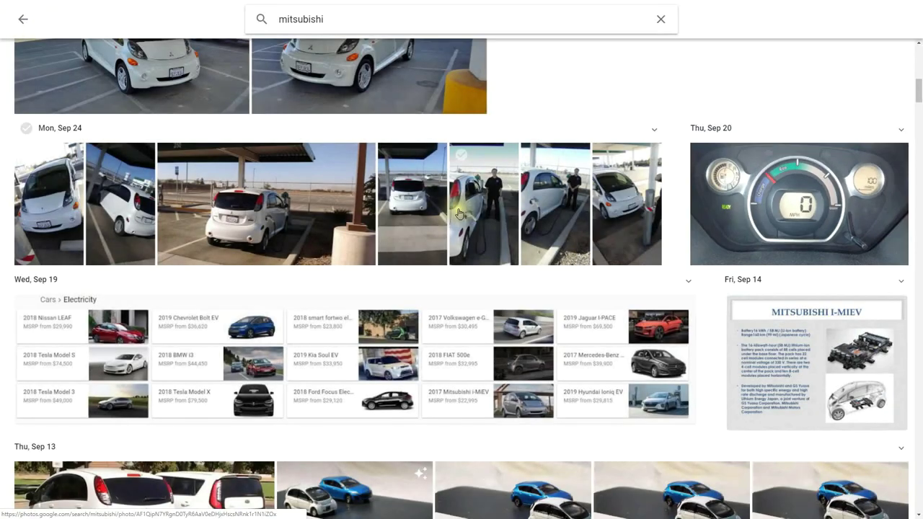
# Step: Scroll down to the Jun 2009 mitsubishi results and view the Jun 9, 2009 white van photo
pyautogui.scroll(-5, 529, 320)
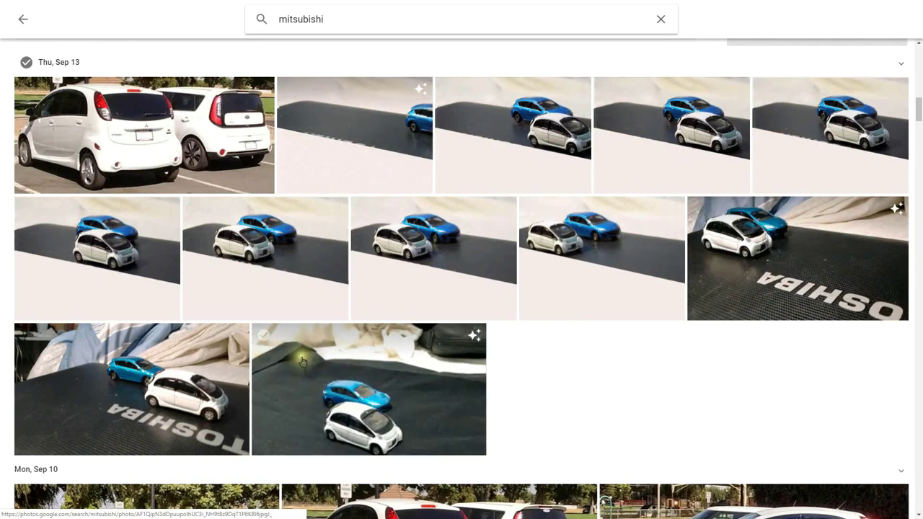
pyautogui.scroll(-3, 790, 274)
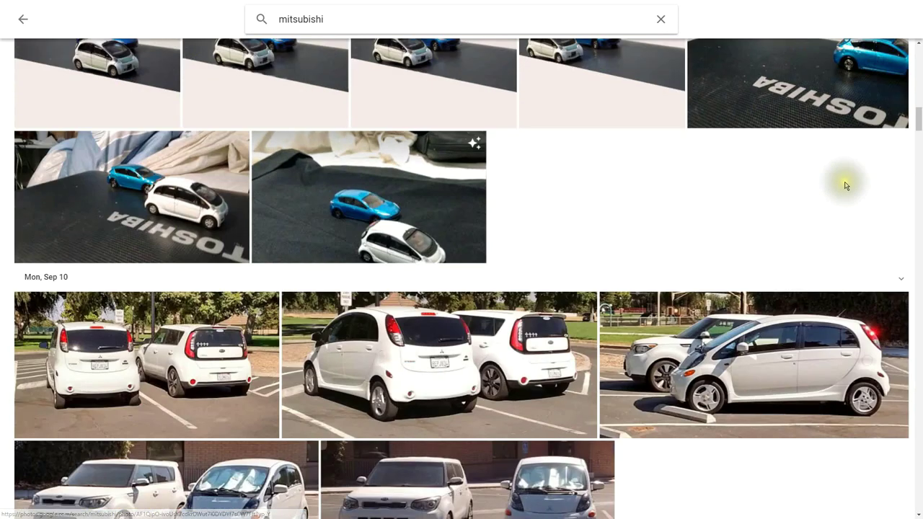
pyautogui.scroll(1, 844, 181)
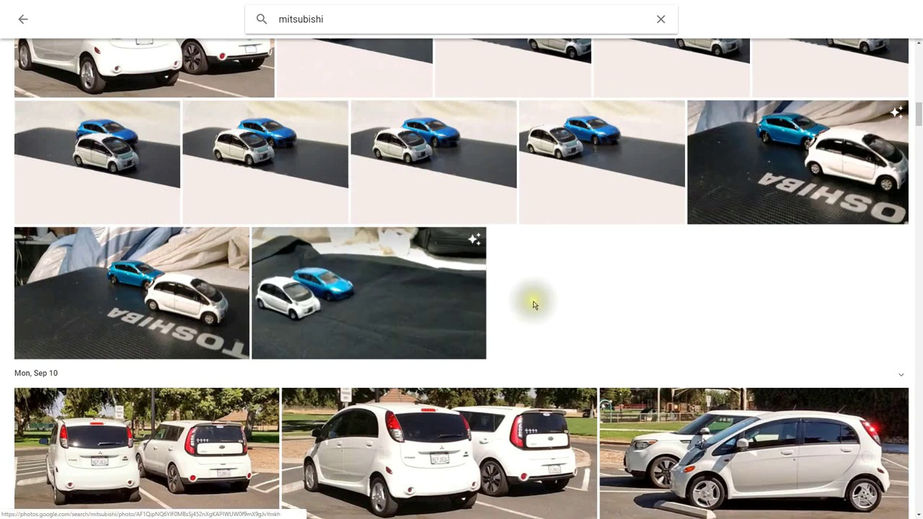
pyautogui.scroll(-3, 439, 324)
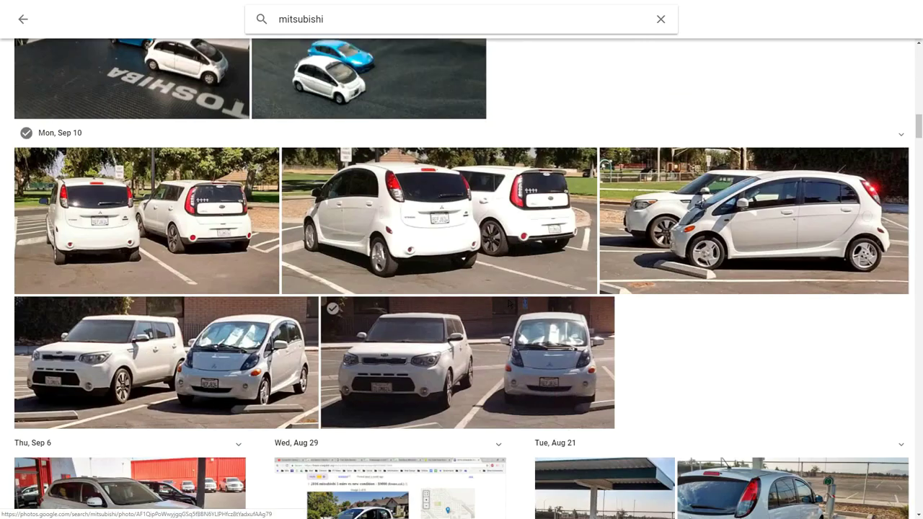
pyautogui.scroll(2, 511, 256)
pyautogui.scroll(-4, 510, 256)
pyautogui.scroll(-15, 510, 256)
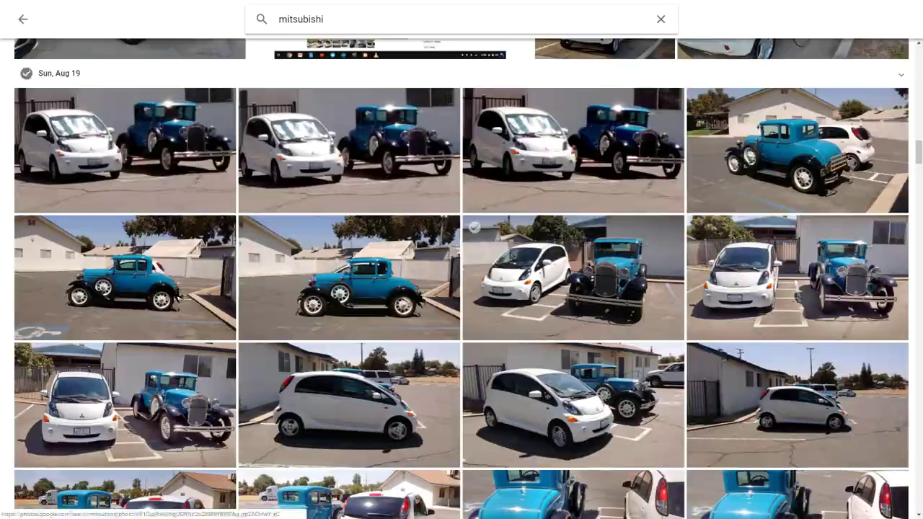
pyautogui.scroll(-10, 632, 335)
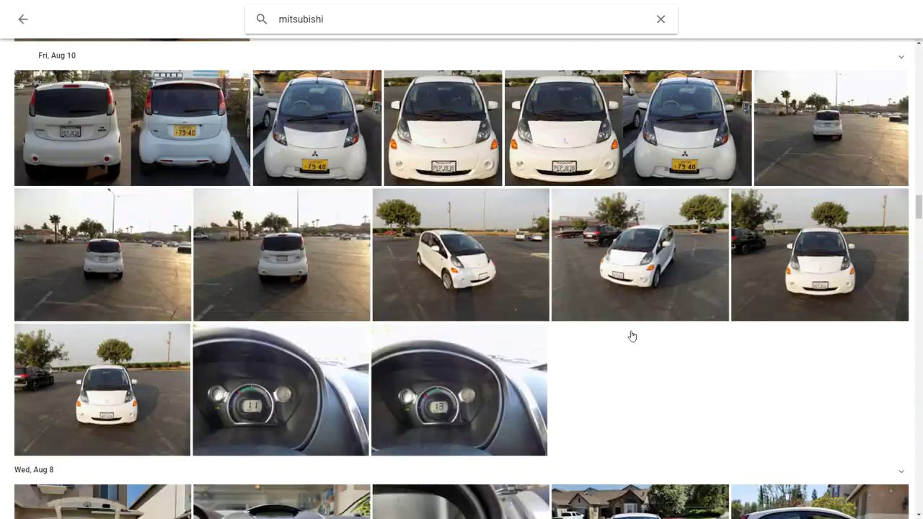
pyautogui.scroll(-10, 631, 335)
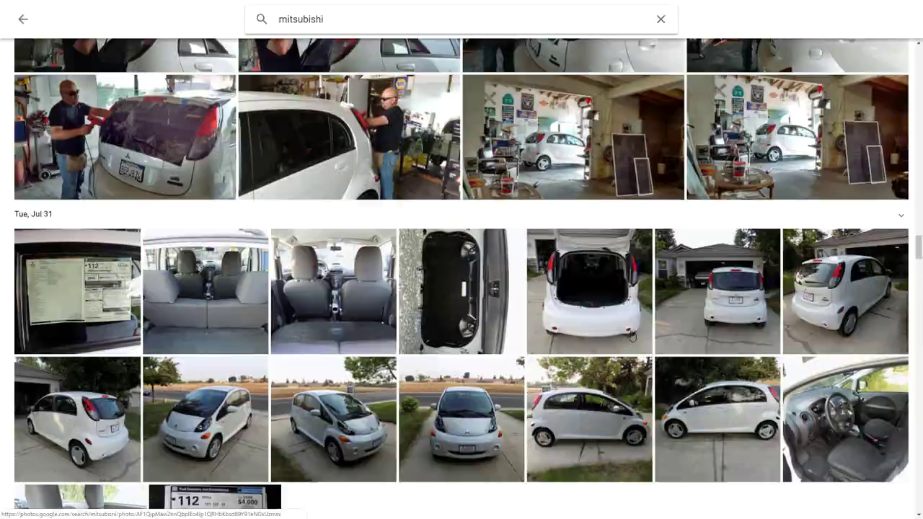
pyautogui.scroll(-4, 631, 333)
pyautogui.scroll(5, 630, 333)
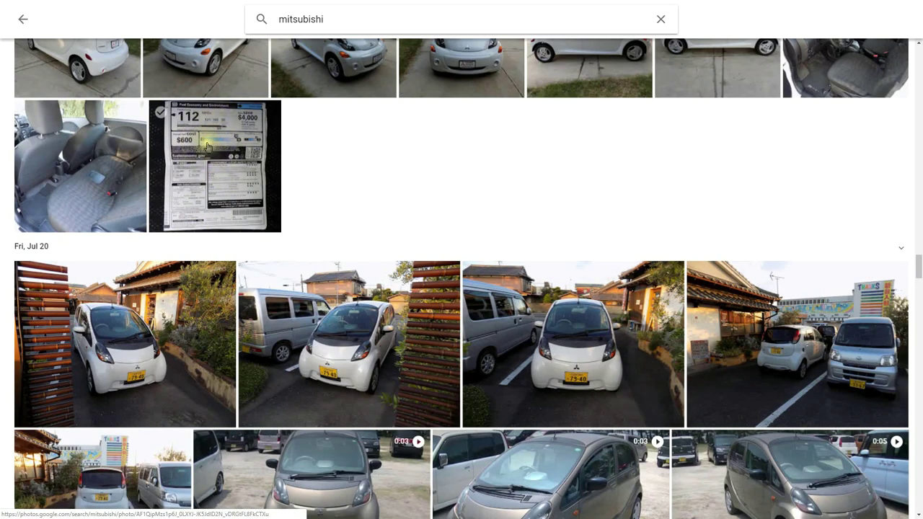
pyautogui.scroll(-15, 452, 237)
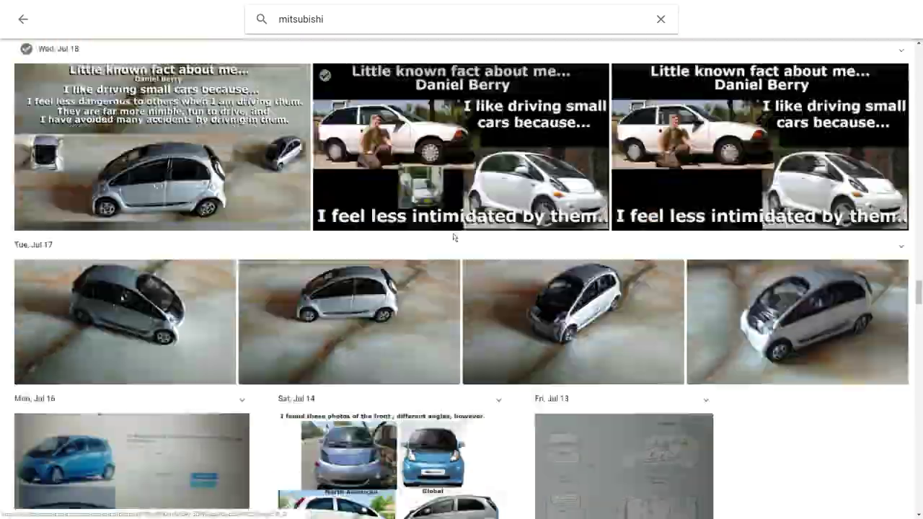
pyautogui.scroll(-2, 453, 236)
pyautogui.scroll(1, 453, 236)
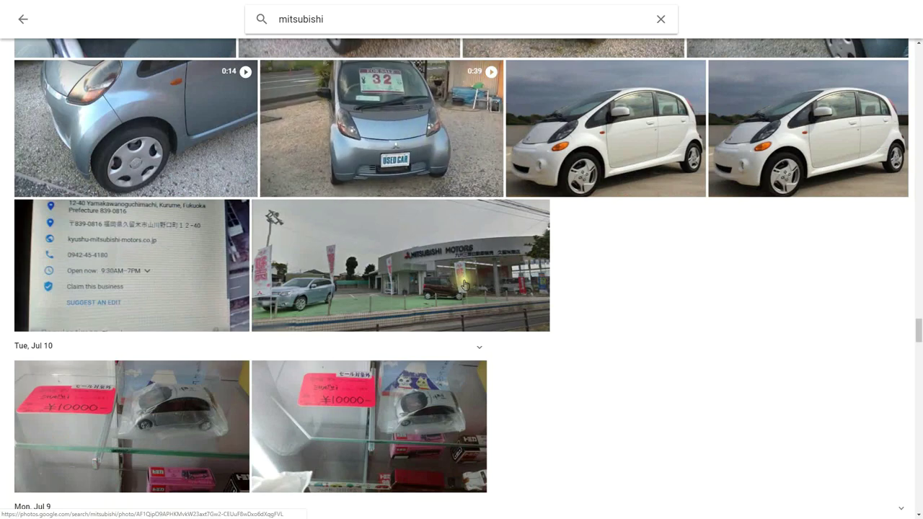
pyautogui.scroll(-8, 449, 226)
pyautogui.scroll(-10, 479, 306)
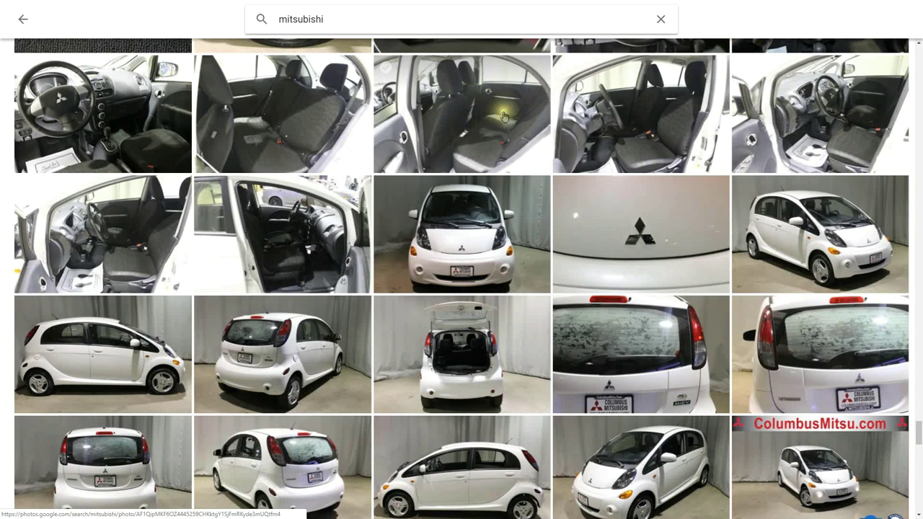
pyautogui.scroll(-12, 633, 148)
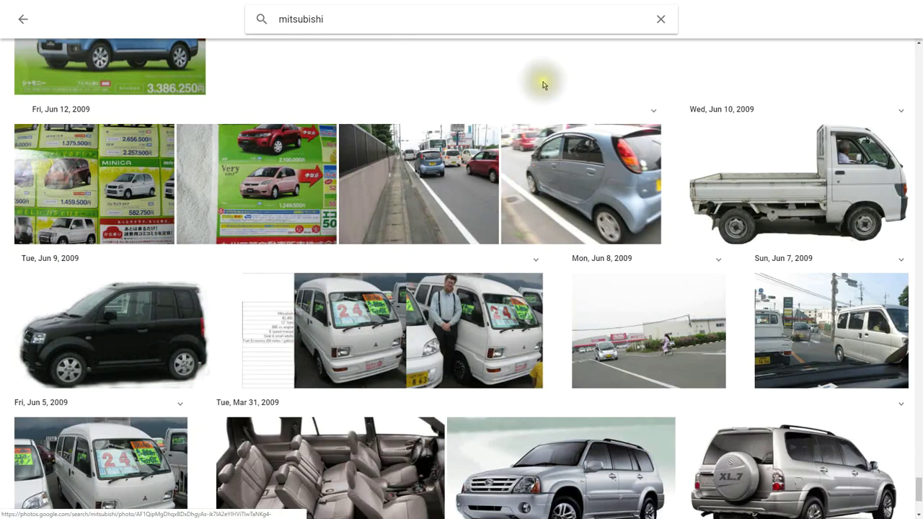
pyautogui.click(503, 357)
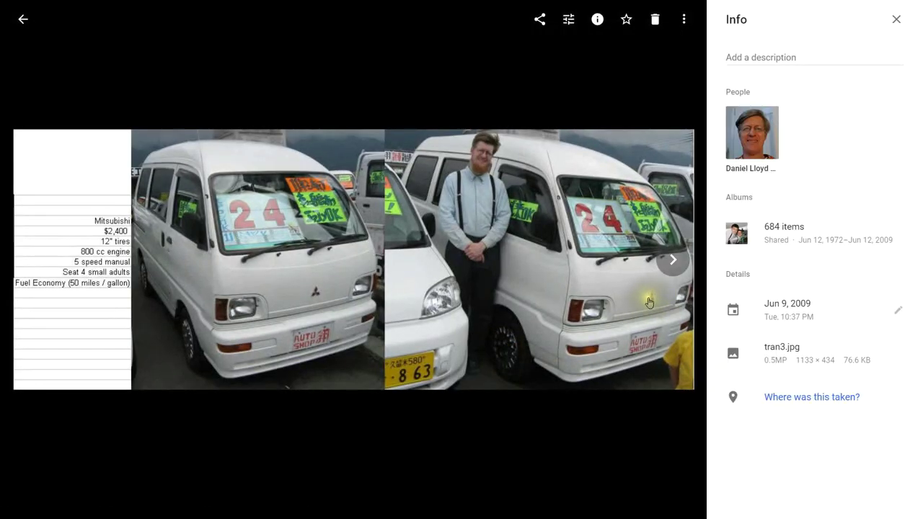
pyautogui.press('Escape')
# Step: Search for 'ford' instead and view the second Sep 20 result
pyautogui.press('BackSpace')
pyautogui.write('ford')
pyautogui.press('Return')
pyautogui.click(310, 292)
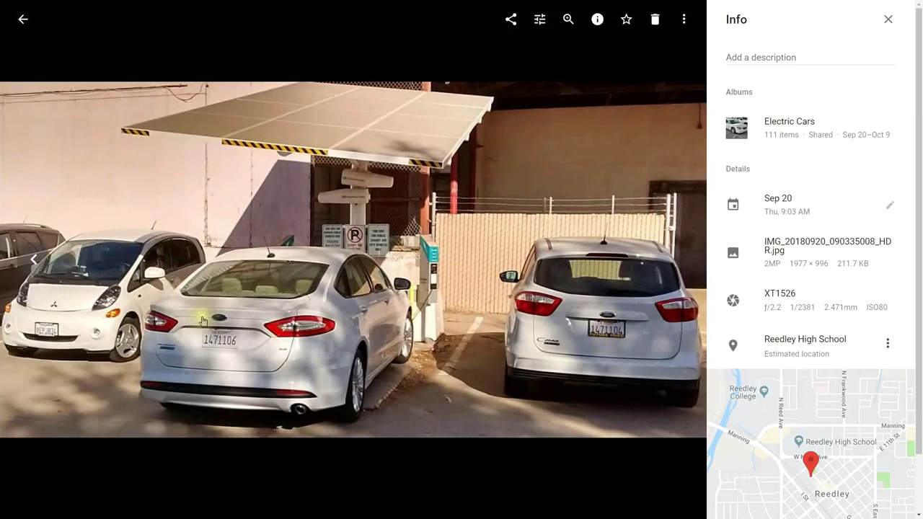
pyautogui.click(25, 22)
# Step: Browse the Aug 19 blue car and white Ford truck, ending on the blue-car panorama
pyautogui.scroll(-10, 461, 288)
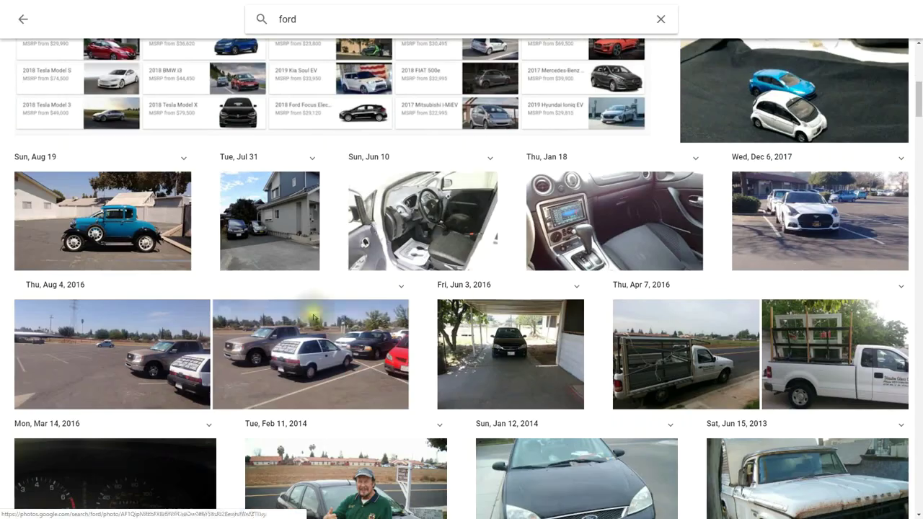
pyautogui.click(144, 238)
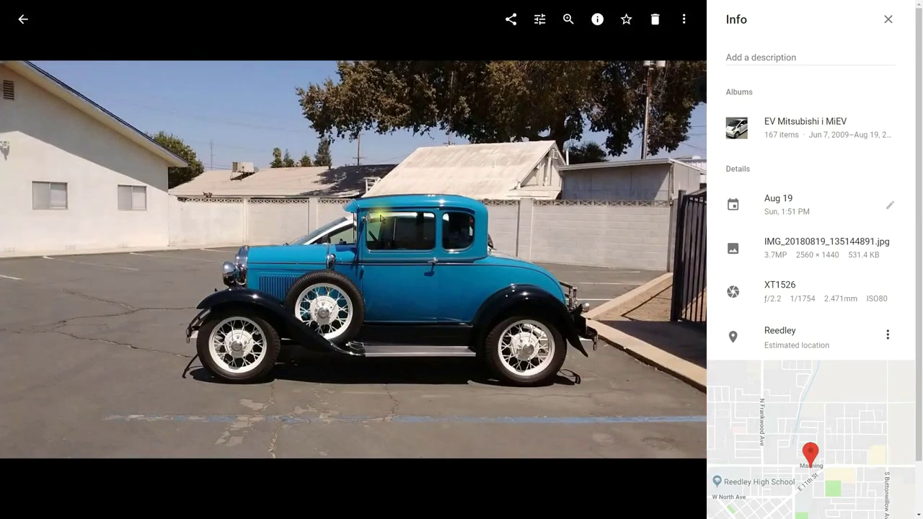
pyautogui.click(23, 19)
pyautogui.scroll(-3, 251, 284)
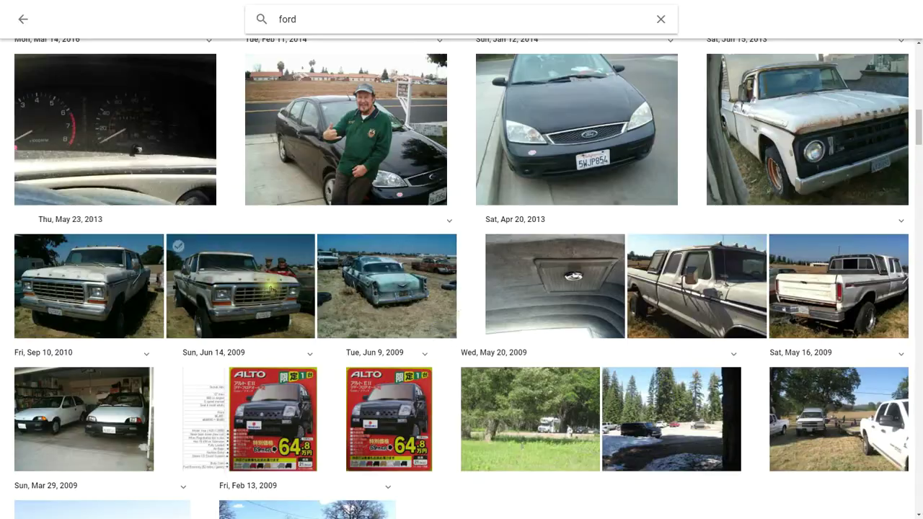
pyautogui.click(252, 284)
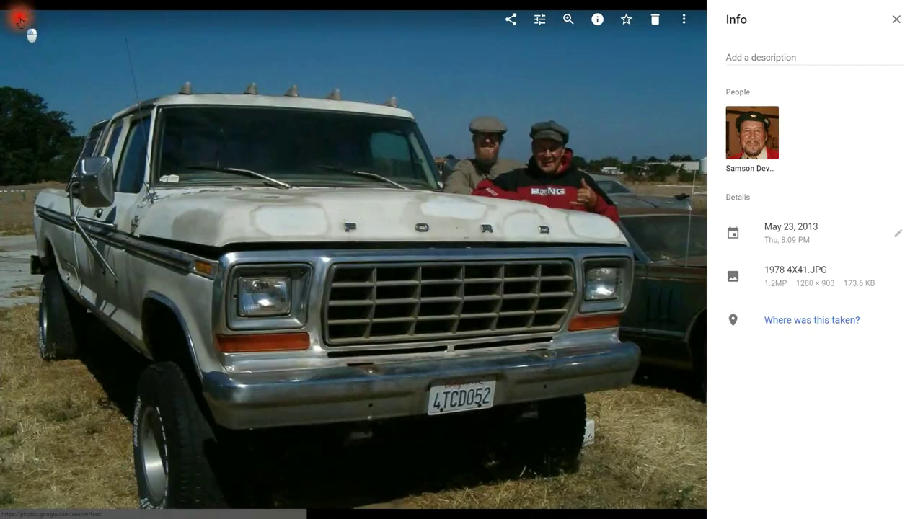
pyautogui.click(20, 21)
pyautogui.scroll(-4, 494, 313)
pyautogui.click(445, 266)
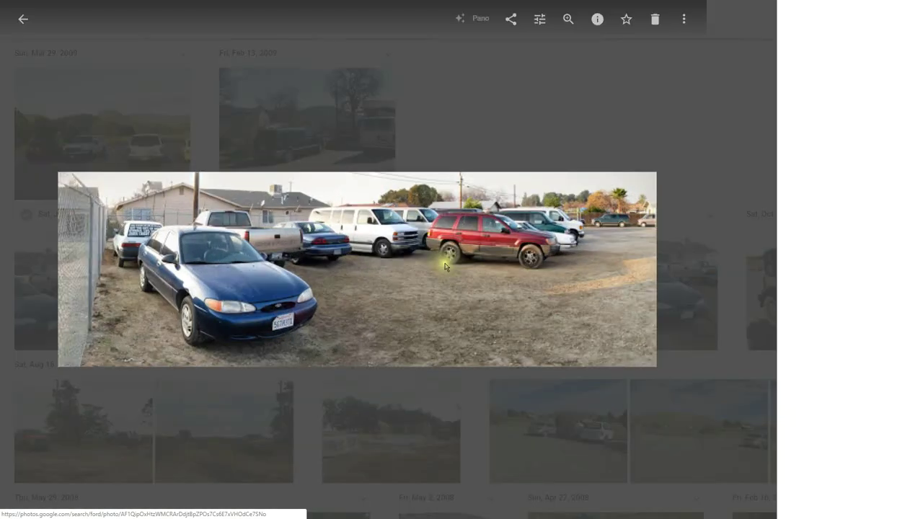
# Step: Clear the ford search and show all photos of the second recognised face
pyautogui.press('Escape')
pyautogui.click(235, 24)
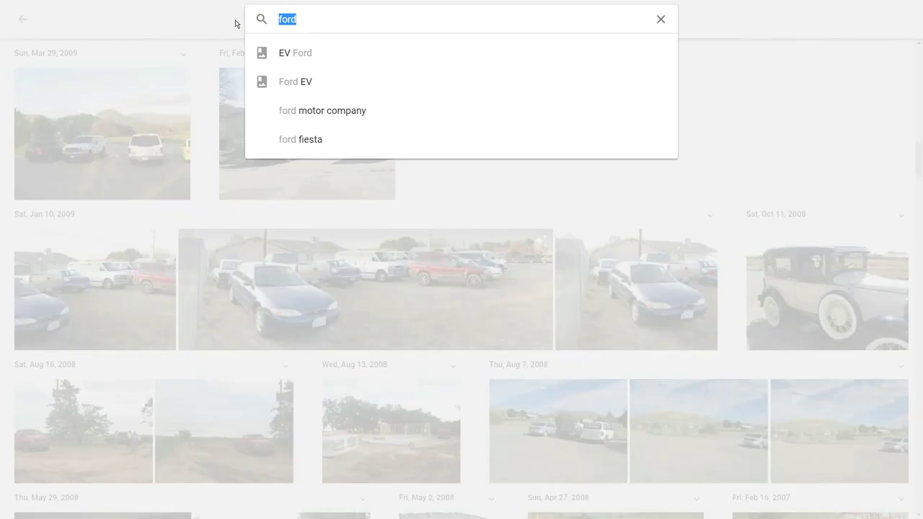
pyautogui.press('BackSpace')
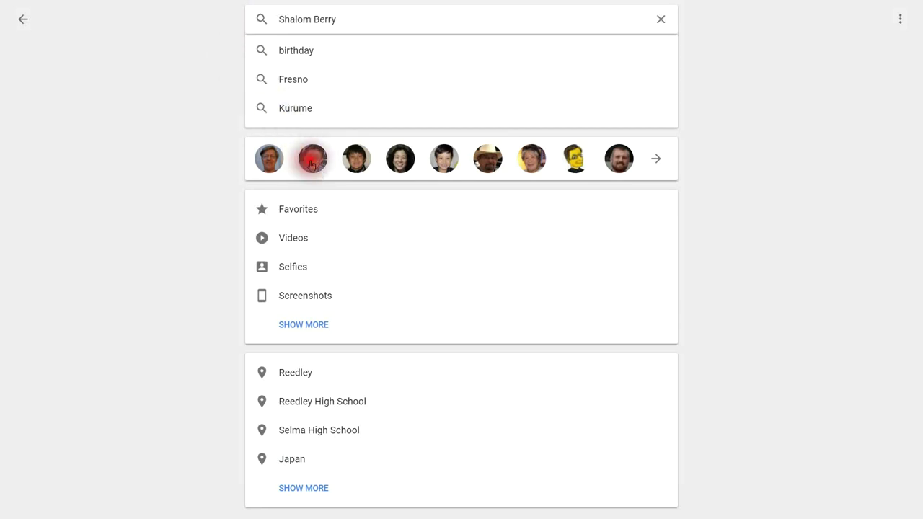
pyautogui.click(311, 161)
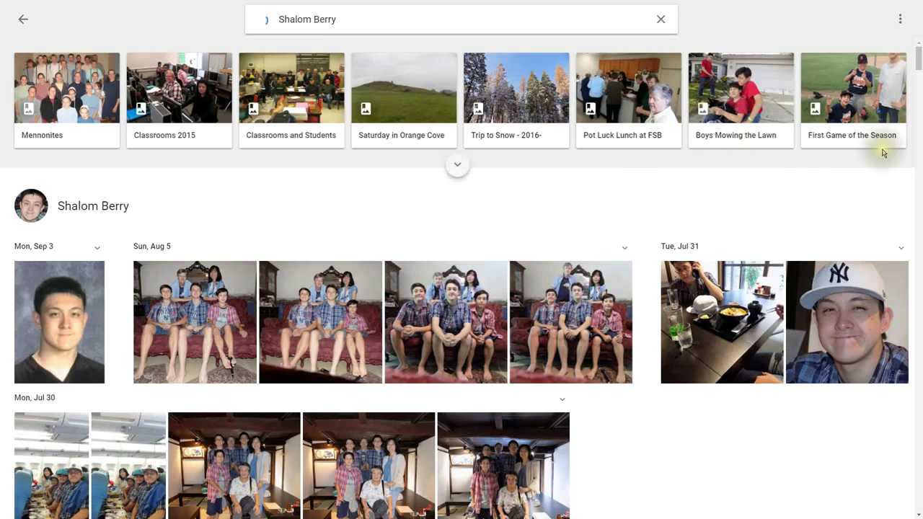
# Step: Scroll to this person's oldest photos and view the Oct 13, 2002 car photo
pyautogui.scroll(-4, 583, 334)
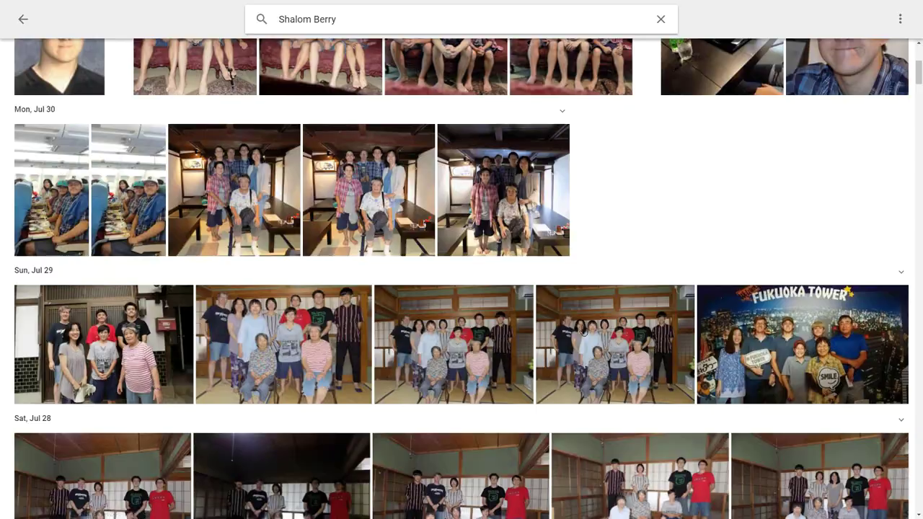
pyautogui.scroll(-3, 583, 334)
pyautogui.scroll(-3, 690, 306)
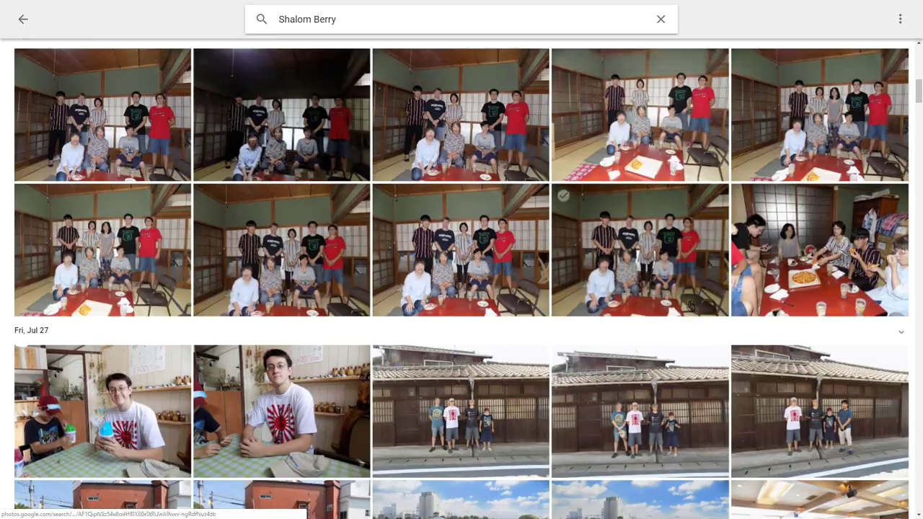
pyautogui.moveTo(919, 88); pyautogui.dragTo(918, 180)
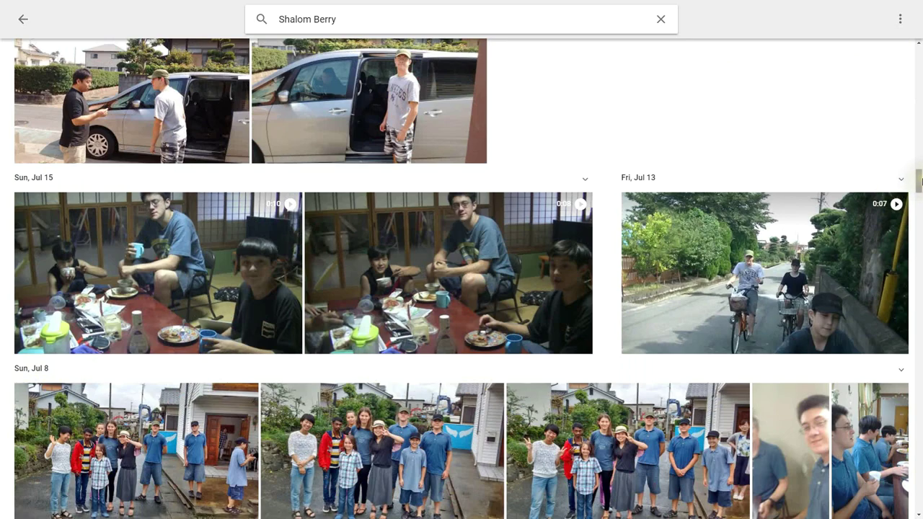
pyautogui.moveTo(917, 179); pyautogui.dragTo(915, 496)
pyautogui.scroll(-20, 461, 274)
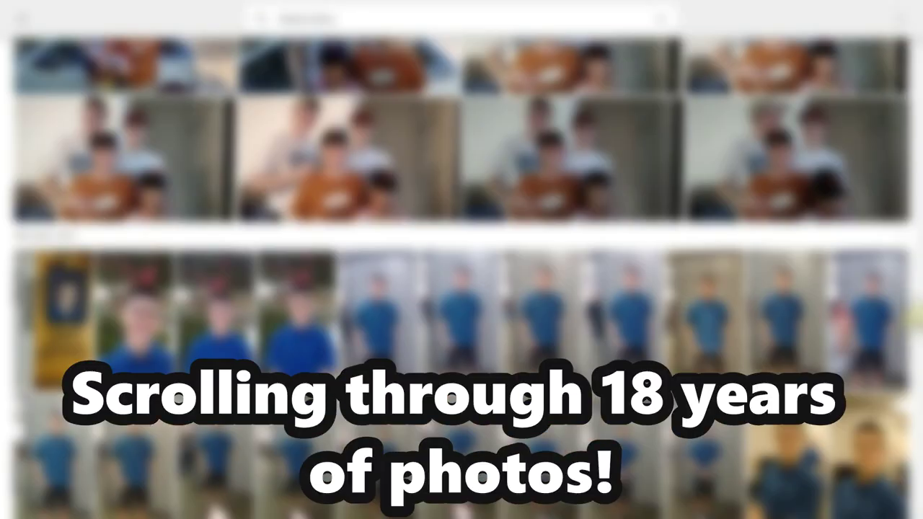
pyautogui.scroll(-20, 461, 274)
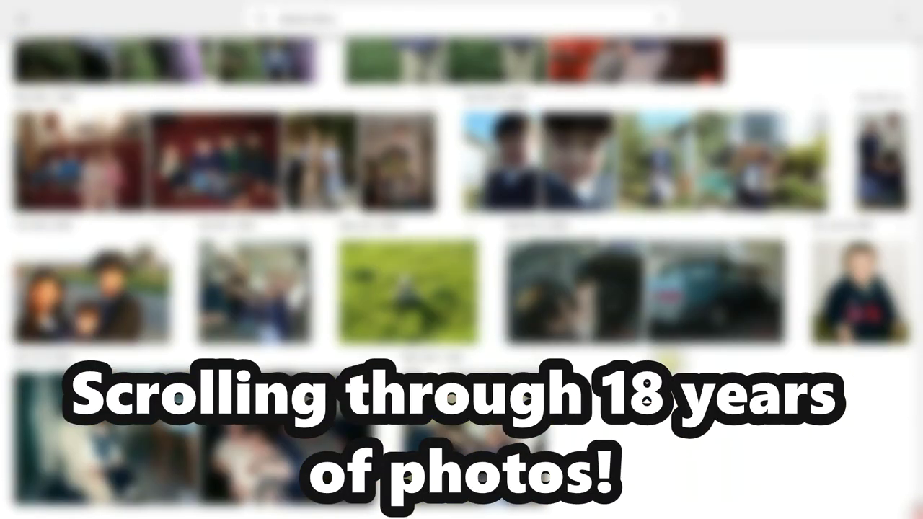
pyautogui.scroll(-5, 624, 201)
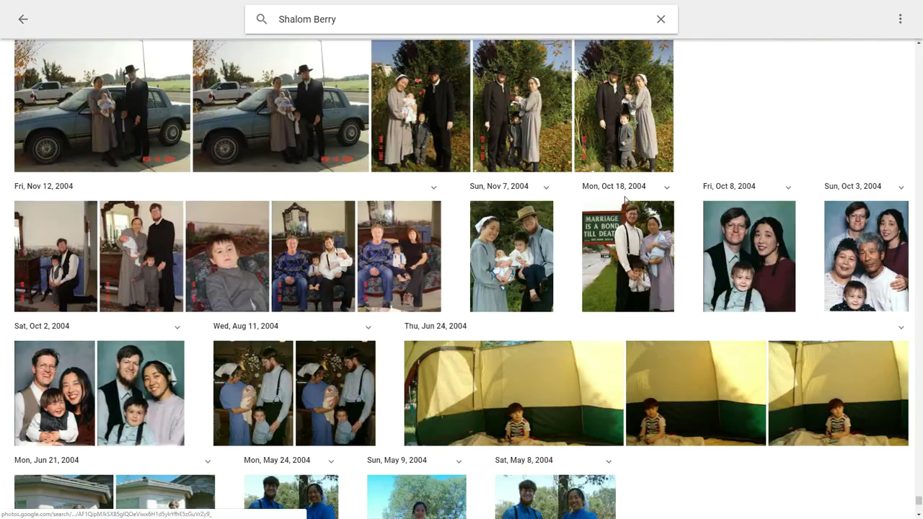
pyautogui.scroll(-7, 625, 201)
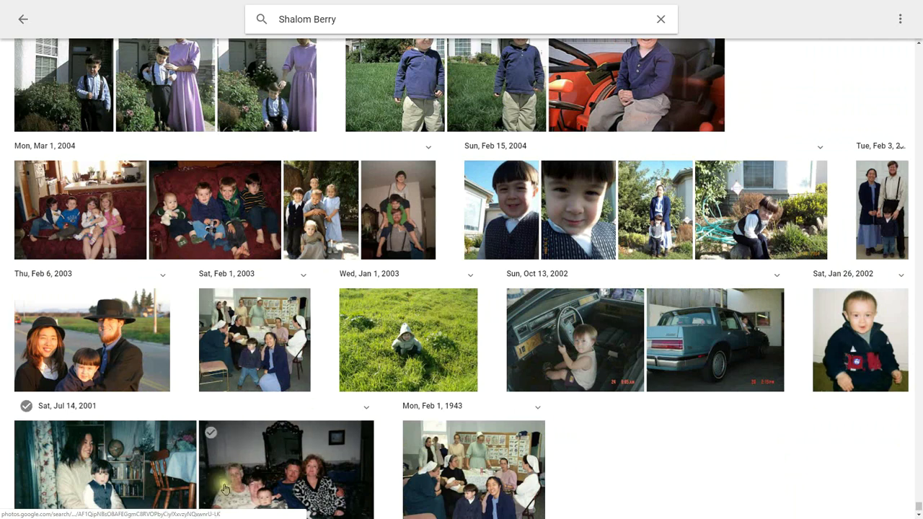
pyautogui.click(583, 348)
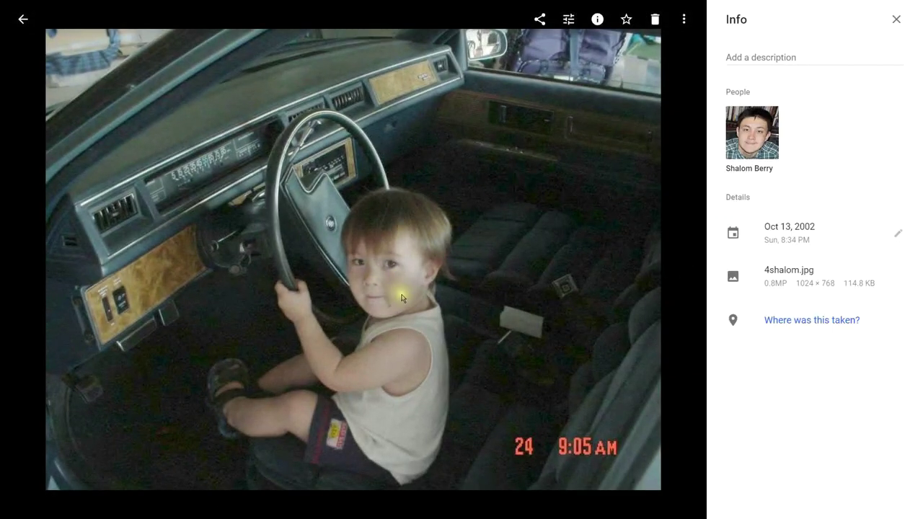
pyautogui.press('Escape')
pyautogui.click(69, 342)
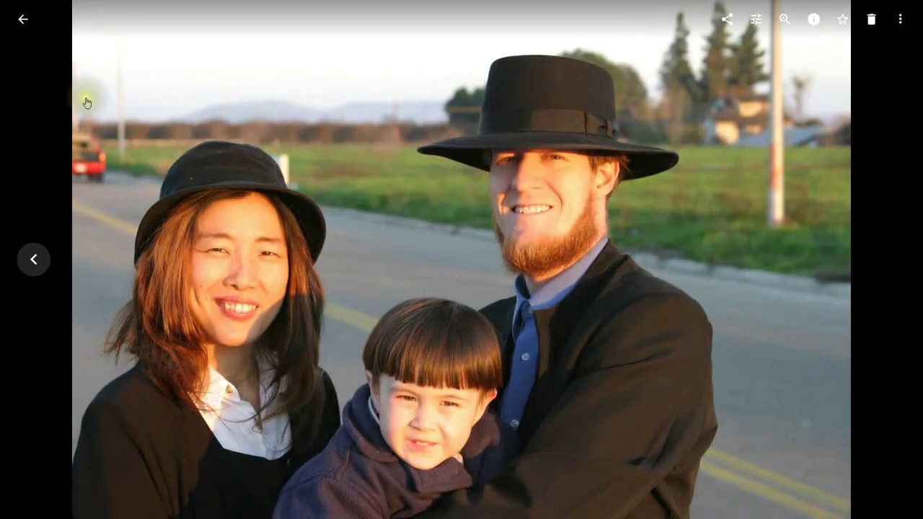
pyautogui.click(20, 18)
pyautogui.click(269, 338)
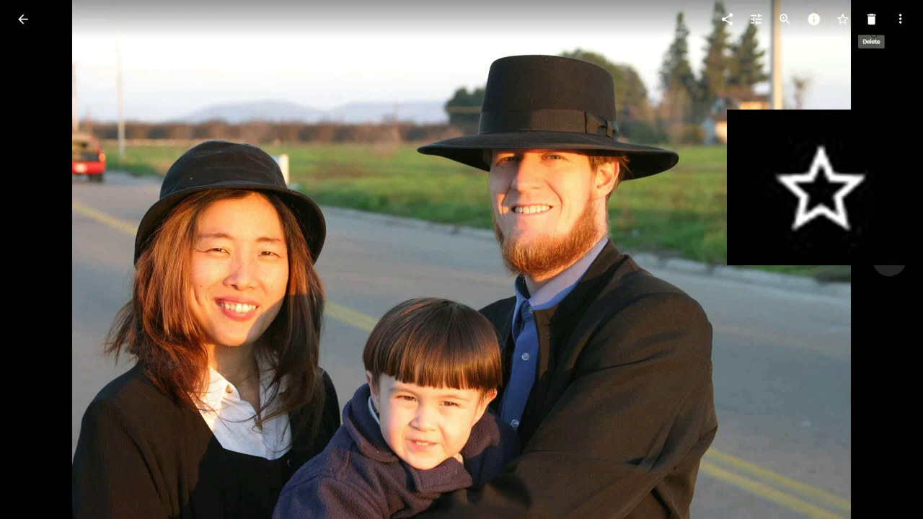
pyautogui.click(900, 22)
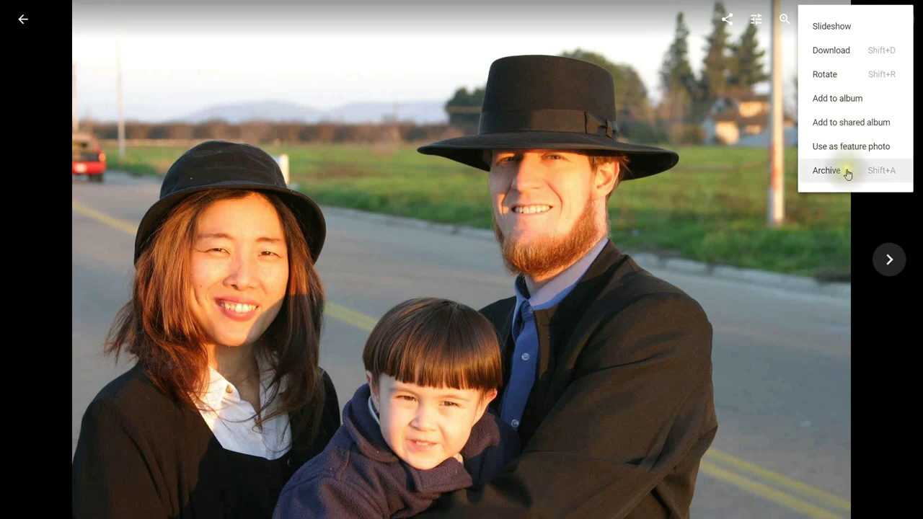
pyautogui.click(737, 136)
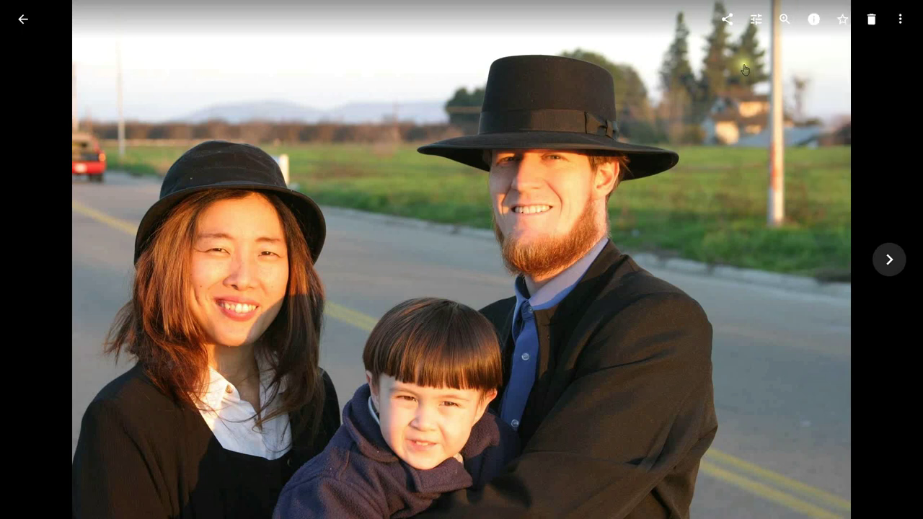
# Step: Try the Auto, Eiffel, Metro and Palma filters on the photo, settling on Auto
pyautogui.click(753, 22)
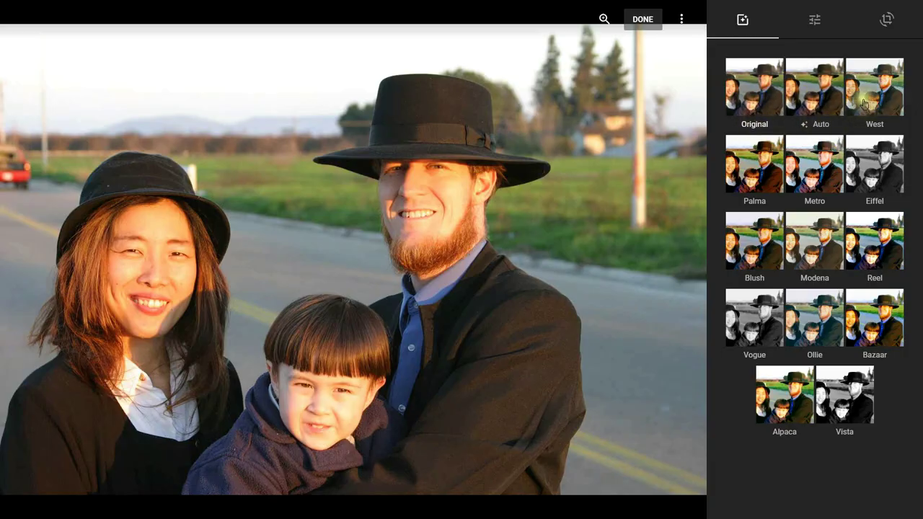
pyautogui.click(815, 95)
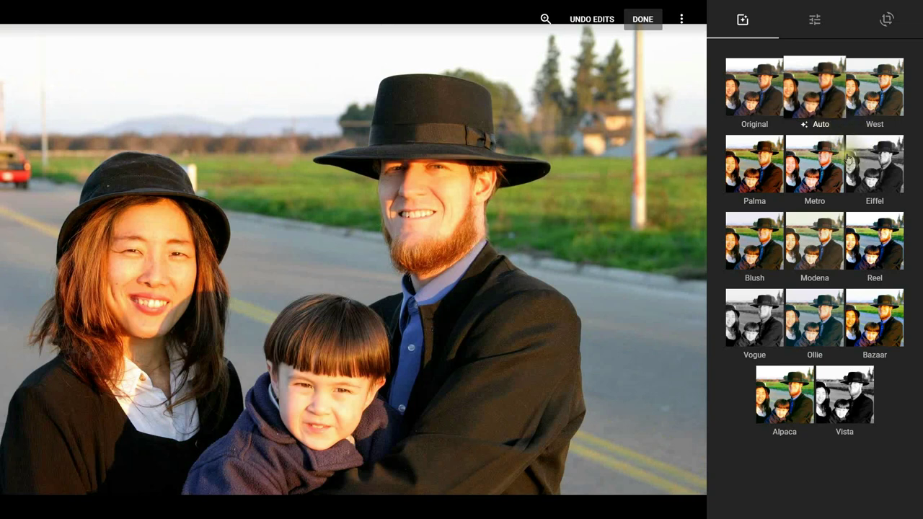
pyautogui.click(878, 177)
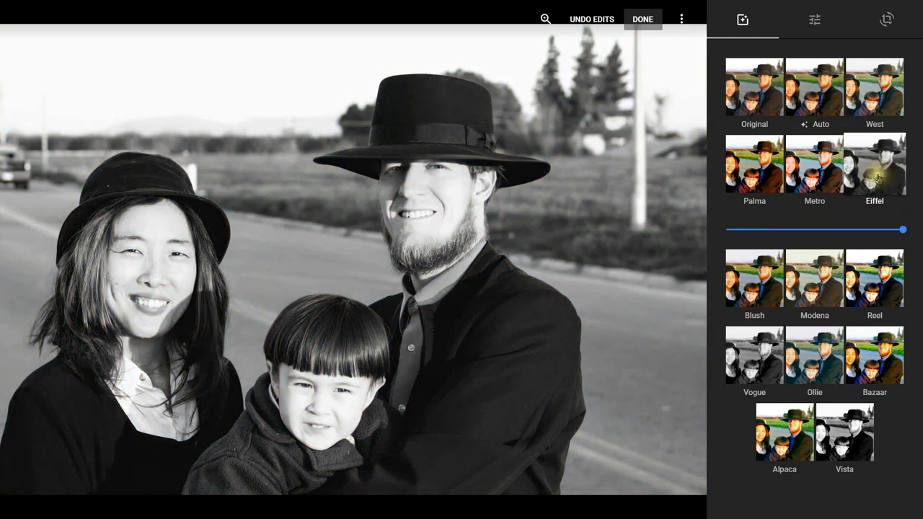
pyautogui.click(807, 177)
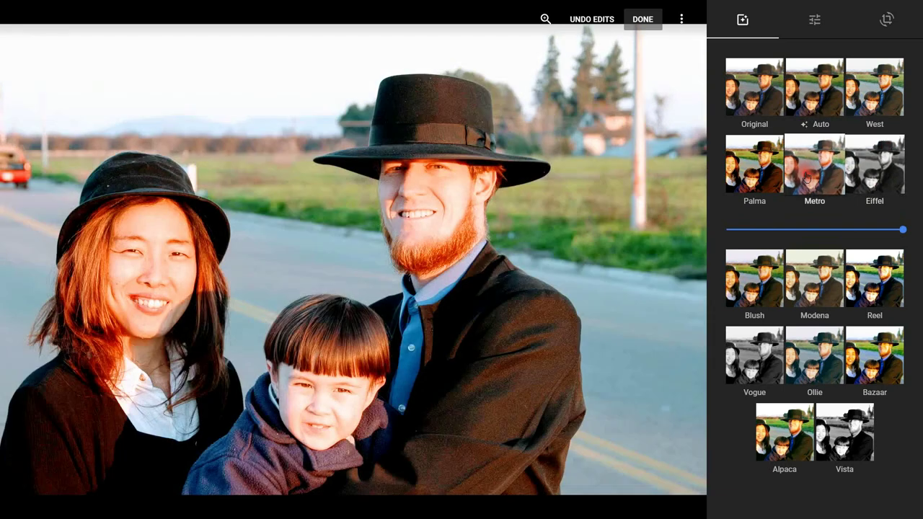
pyautogui.click(745, 171)
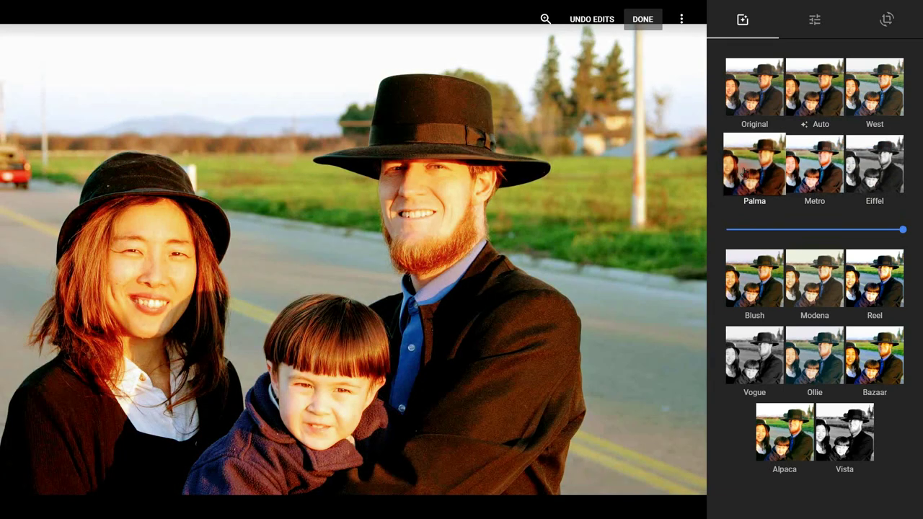
pyautogui.click(813, 96)
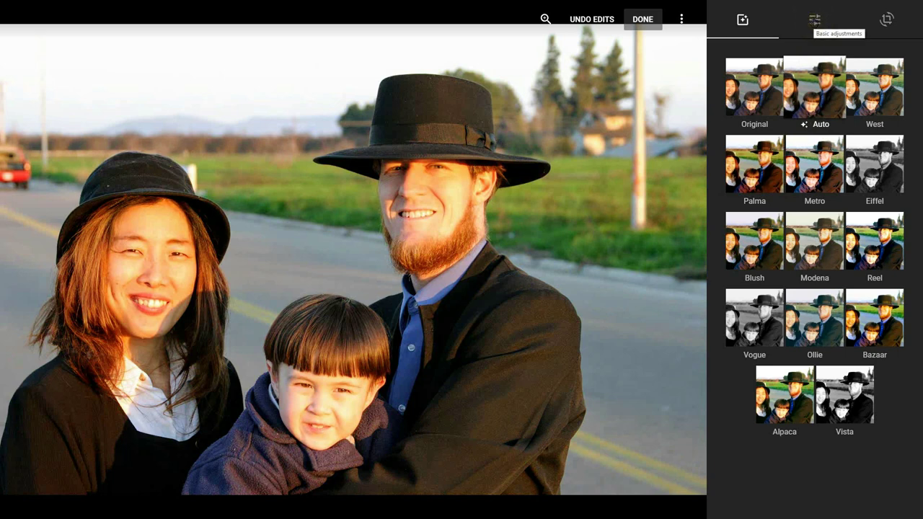
# Step: Boost Pop slightly in the Basic adjustments for more contrast
pyautogui.click(813, 21)
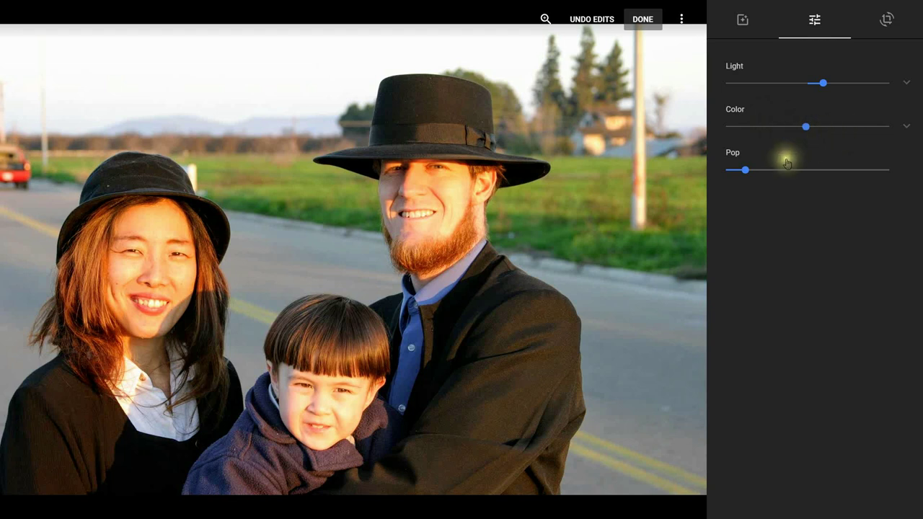
pyautogui.moveTo(746, 173)
pyautogui.mouseDown()
pyautogui.moveTo(783, 172)
pyautogui.moveTo(733, 170)
pyautogui.moveTo(756, 173)
pyautogui.moveTo(748, 170)
pyautogui.mouseUp()
pyautogui.click(886, 21)
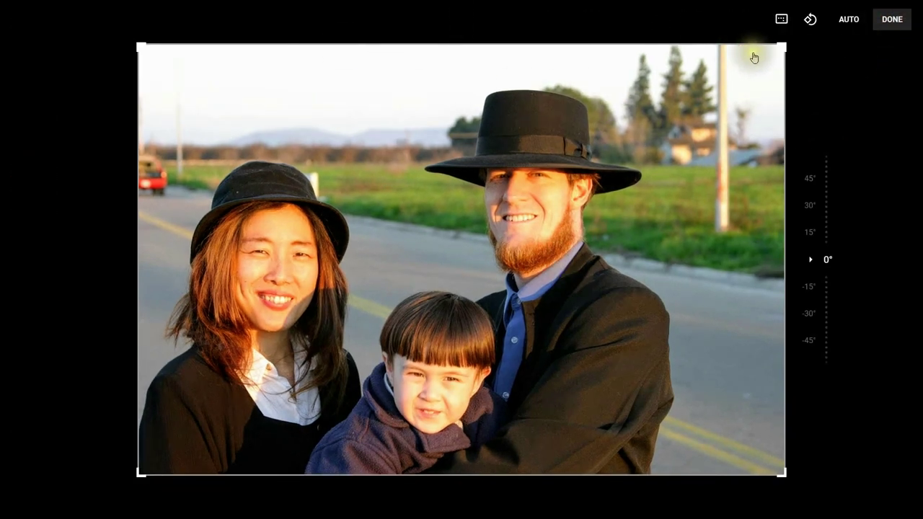
# Step: Try cropping from the top-right corner, then reset to the full photo and finish cropping
pyautogui.moveTo(782, 45); pyautogui.dragTo(735, 77)
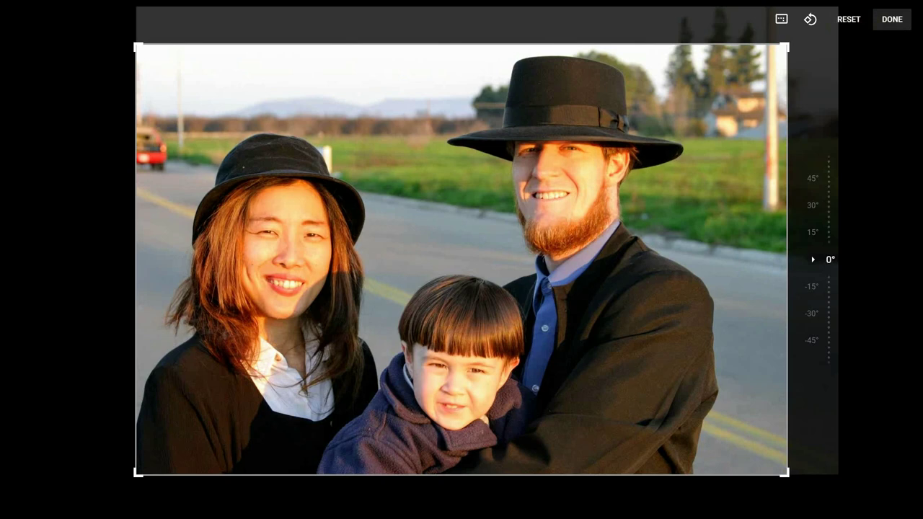
pyautogui.click(848, 19)
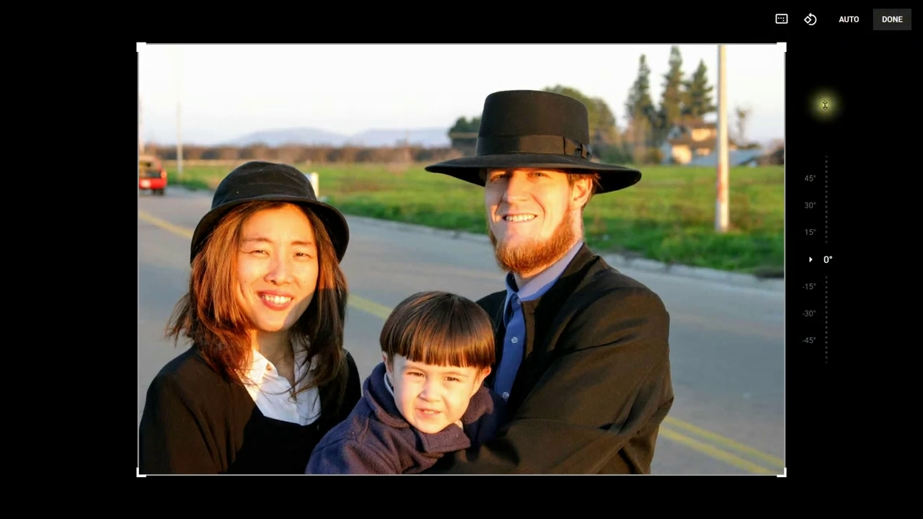
pyautogui.click(893, 20)
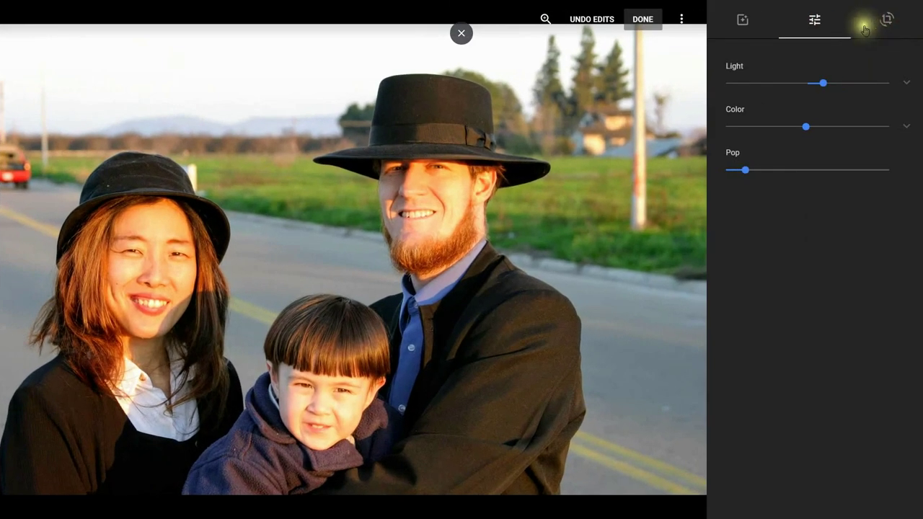
# Step: Save the edits and view the photo's info, closing the Reedley location editor unchanged
pyautogui.click(641, 20)
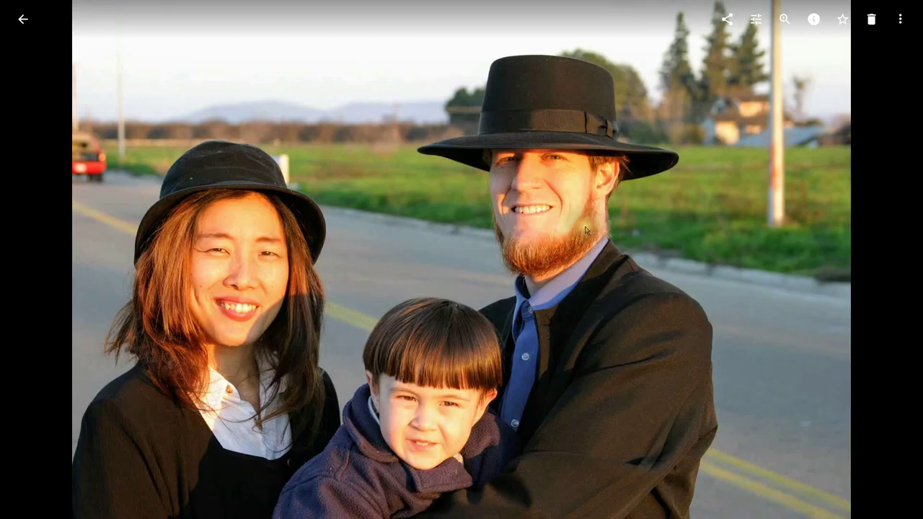
pyautogui.click(812, 20)
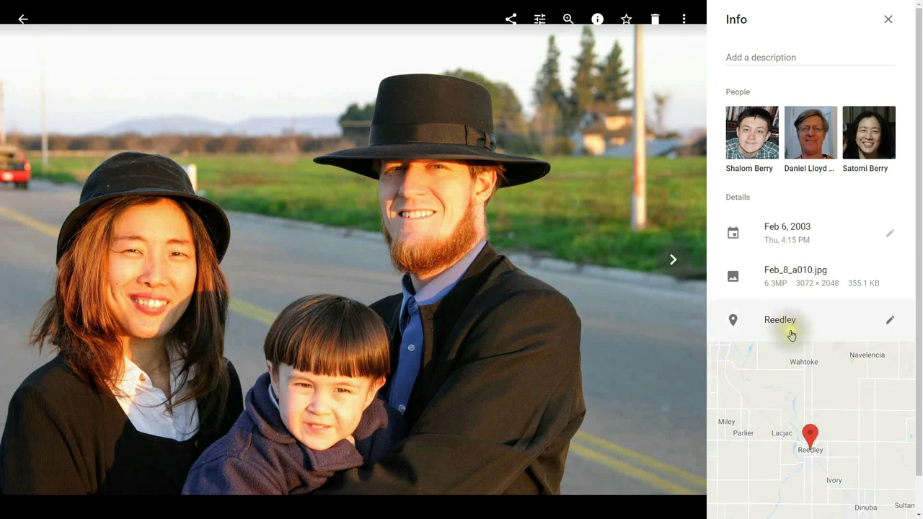
pyautogui.click(891, 322)
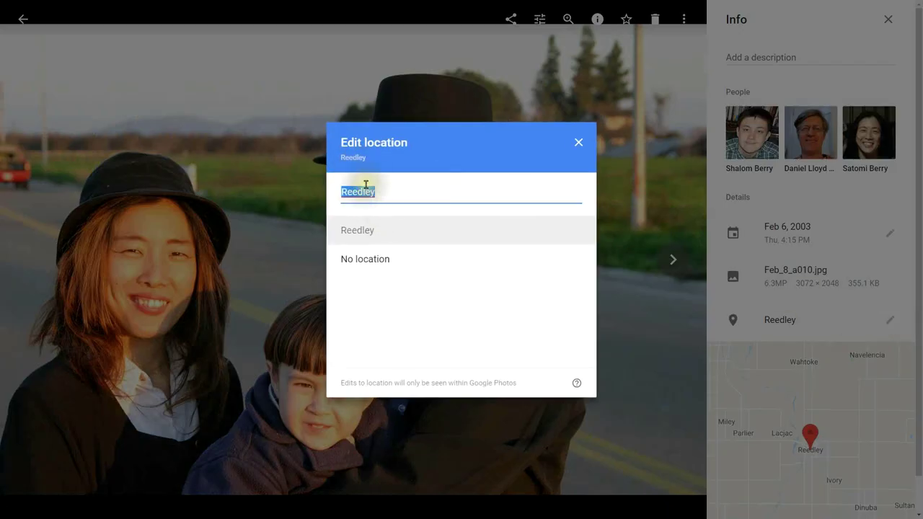
pyautogui.click(579, 142)
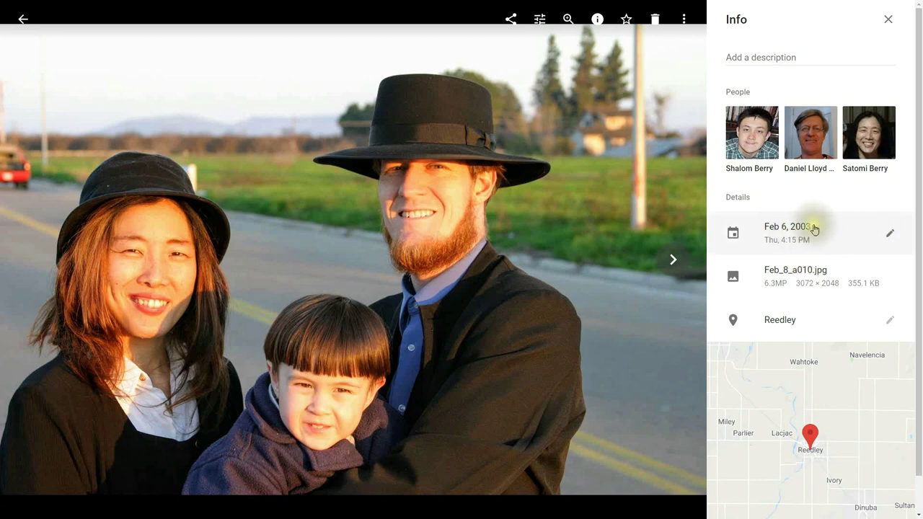
# Step: Open the date and time editor, select the Day value, then cancel without changes
pyautogui.click(890, 236)
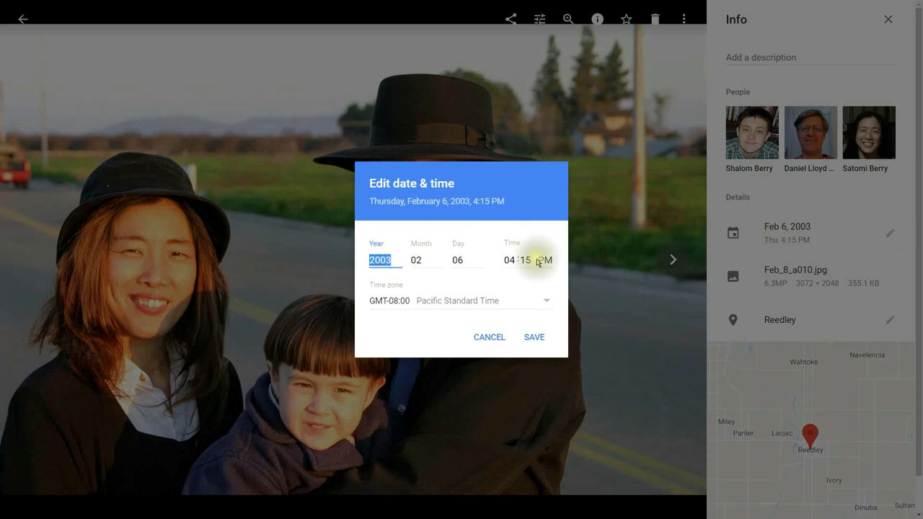
pyautogui.click(463, 259)
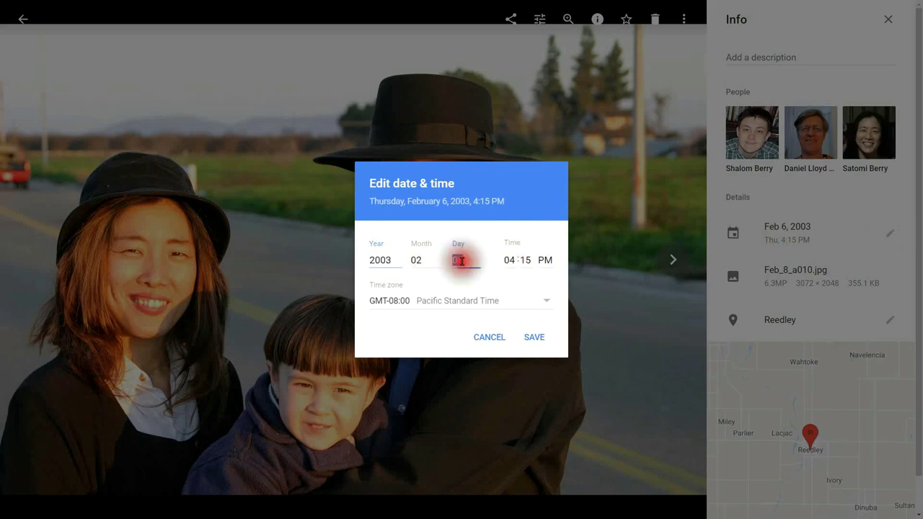
pyautogui.click(494, 335)
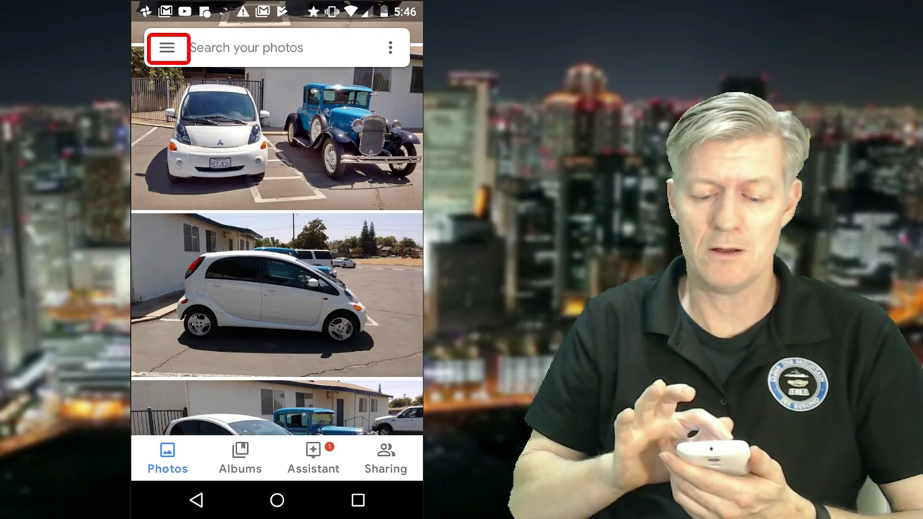
# Step: Go to Settings > Back up & sync and scroll down to the Cellular data back up options
pyautogui.click(167, 48)
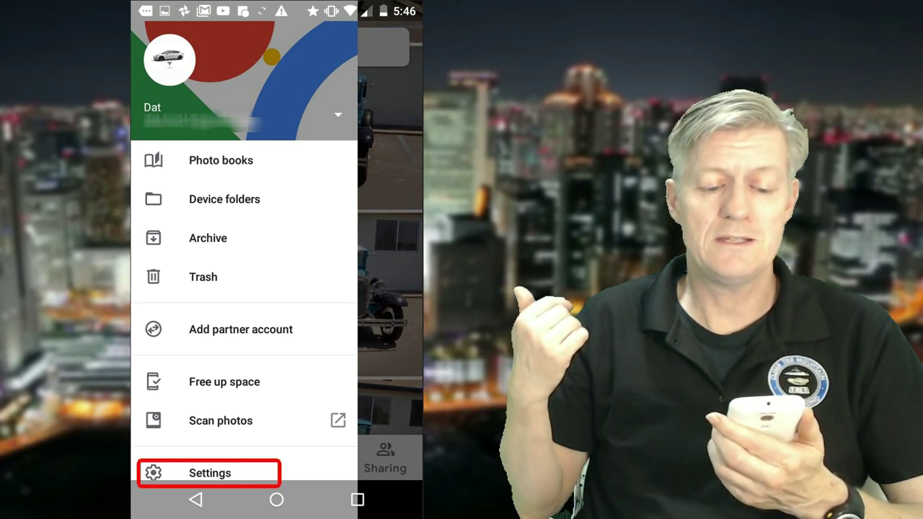
pyautogui.click(210, 472)
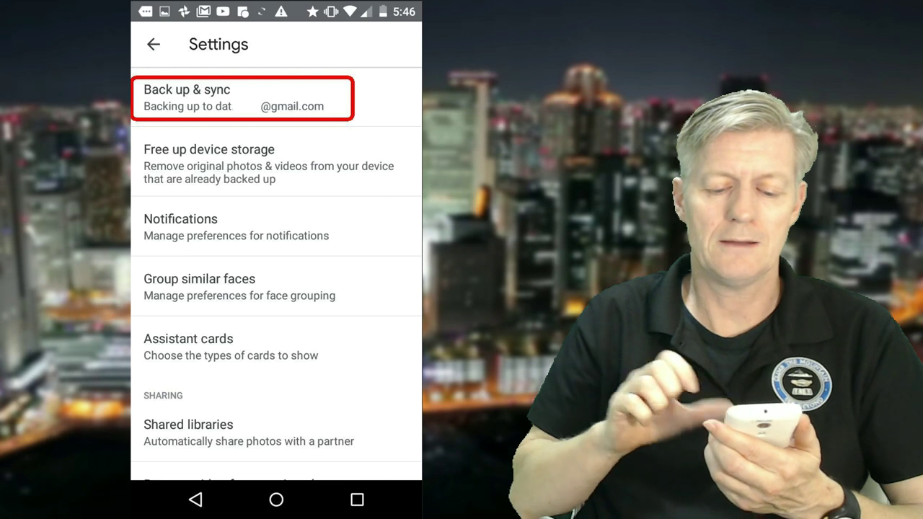
pyautogui.click(187, 98)
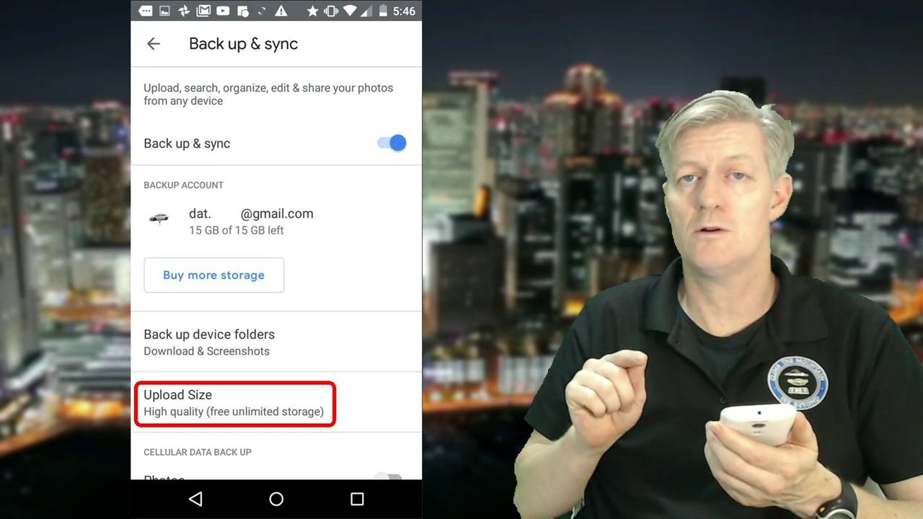
pyautogui.scroll(-5, 276, 273)
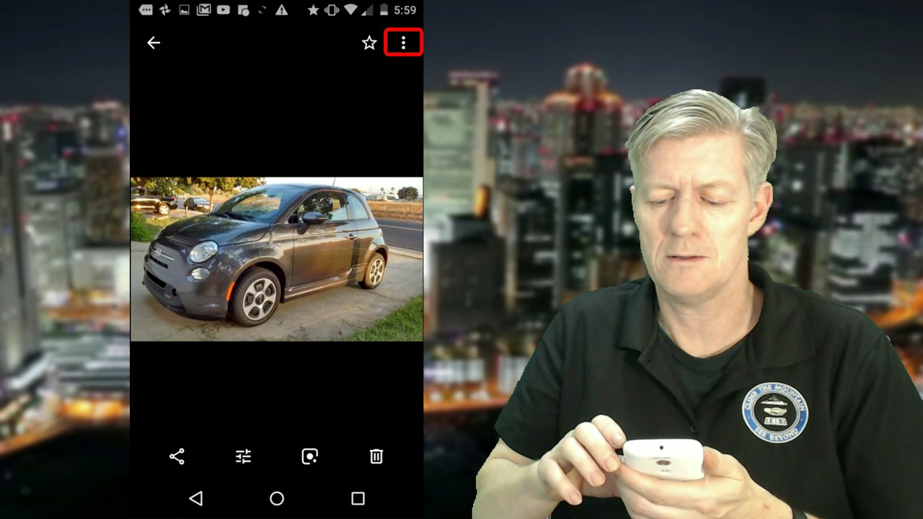
# Step: Choose Delete from device for the grey car photo from its more-actions menu
pyautogui.click(403, 42)
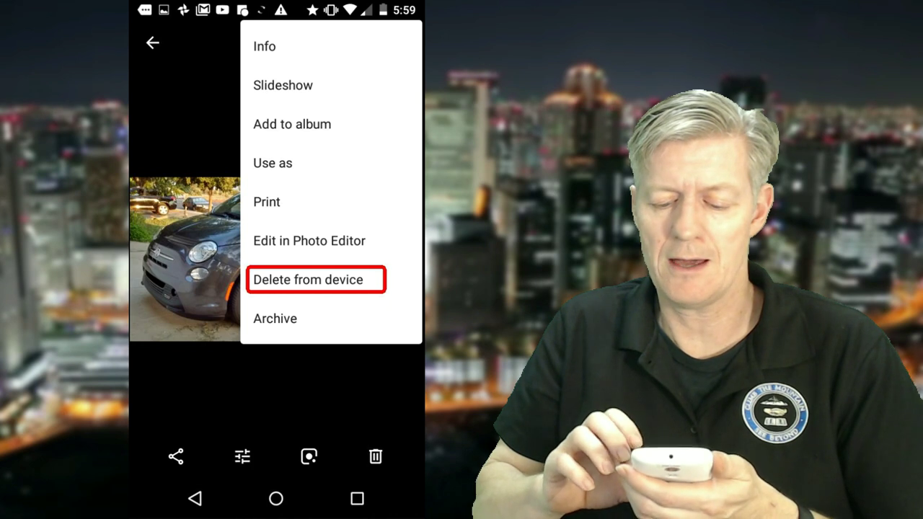
pyautogui.click(308, 280)
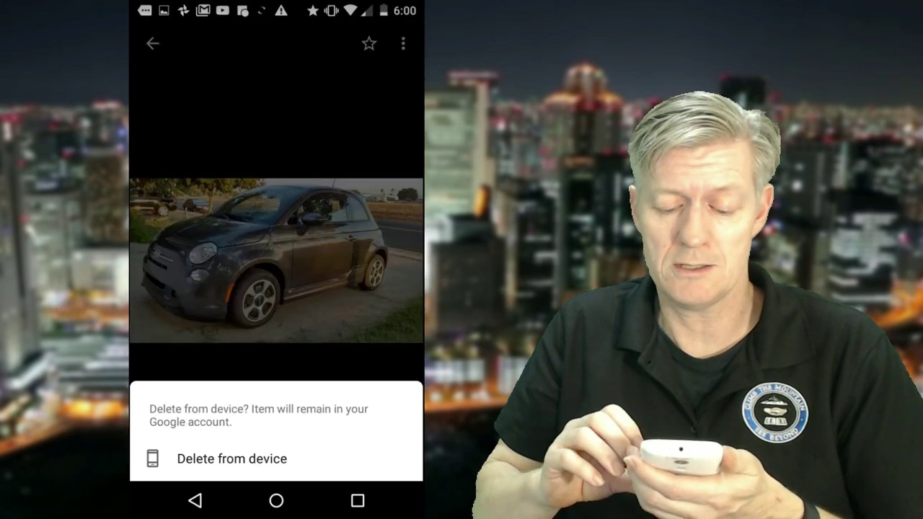